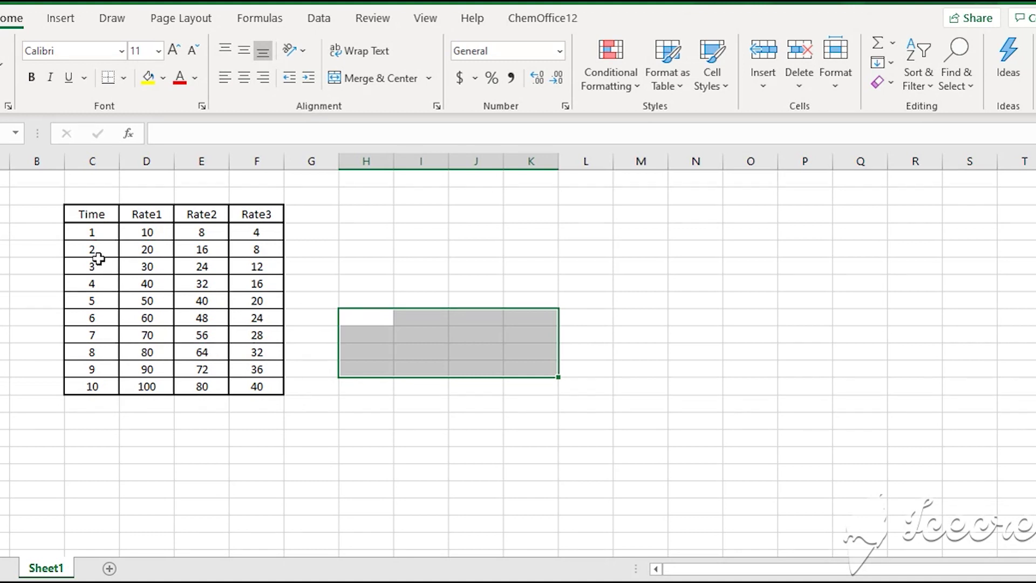
# Insert a scatter chart with smooth lines and no markers from the Time and Rate1 columns, headers included.
pyautogui.moveTo(81, 214); pyautogui.dragTo(146, 383)
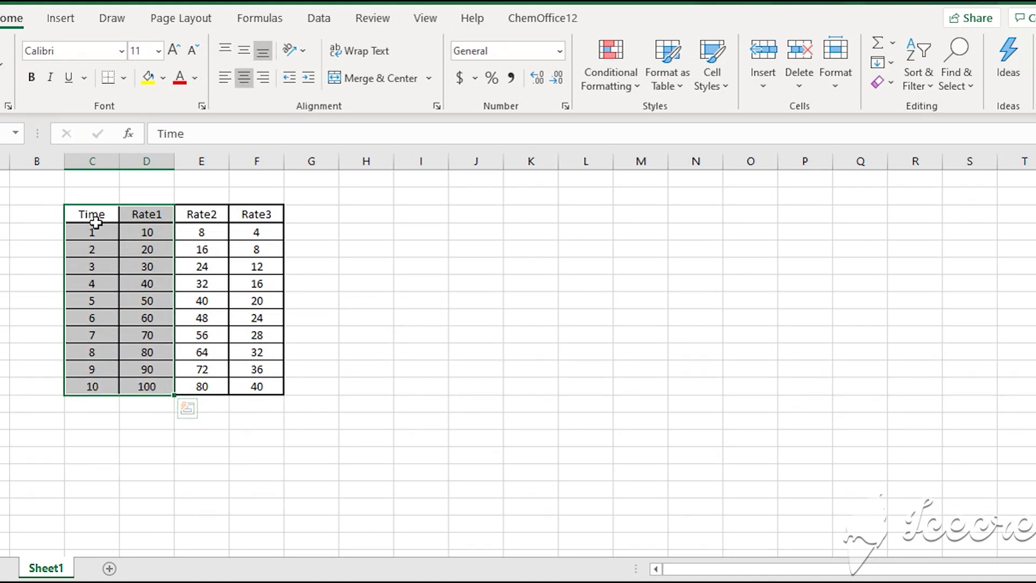
pyautogui.click(69, 25)
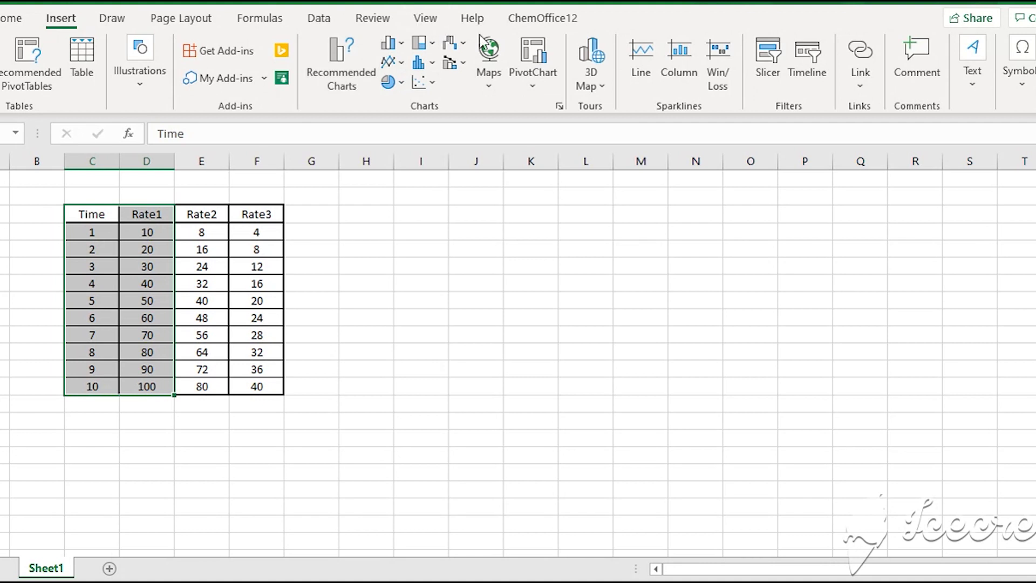
pyautogui.click(401, 45)
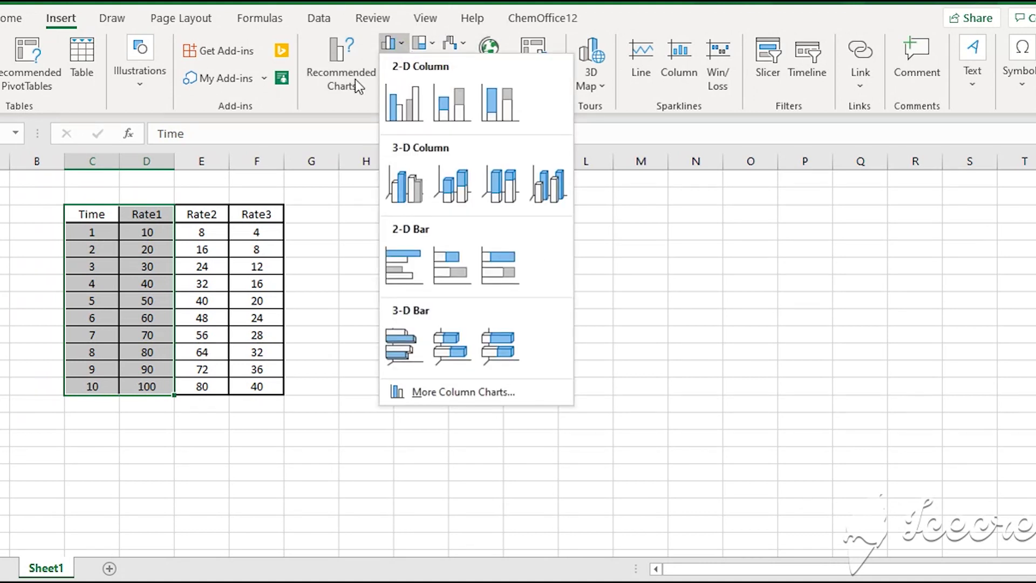
pyautogui.click(433, 39)
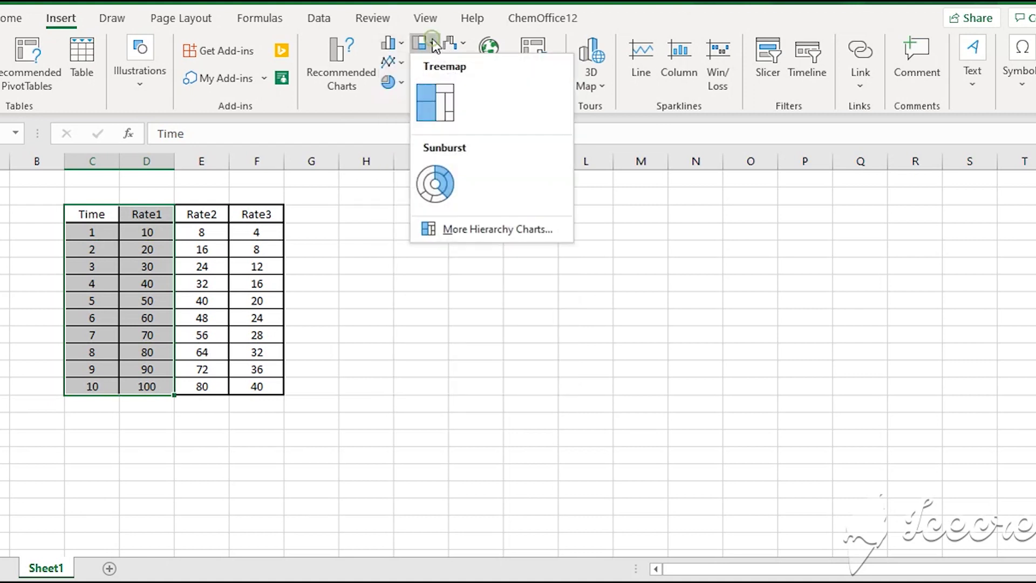
pyautogui.click(401, 84)
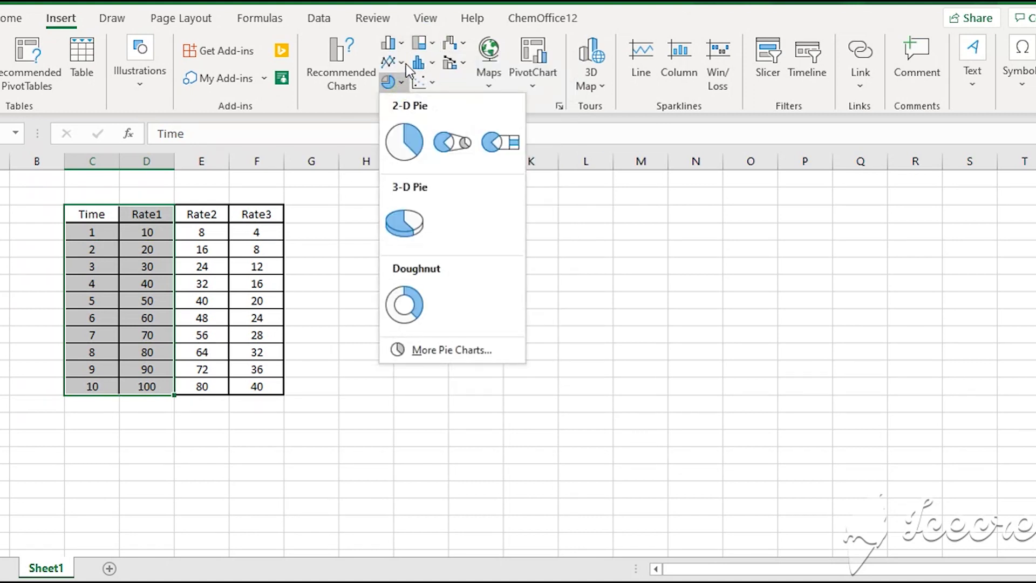
pyautogui.click(404, 64)
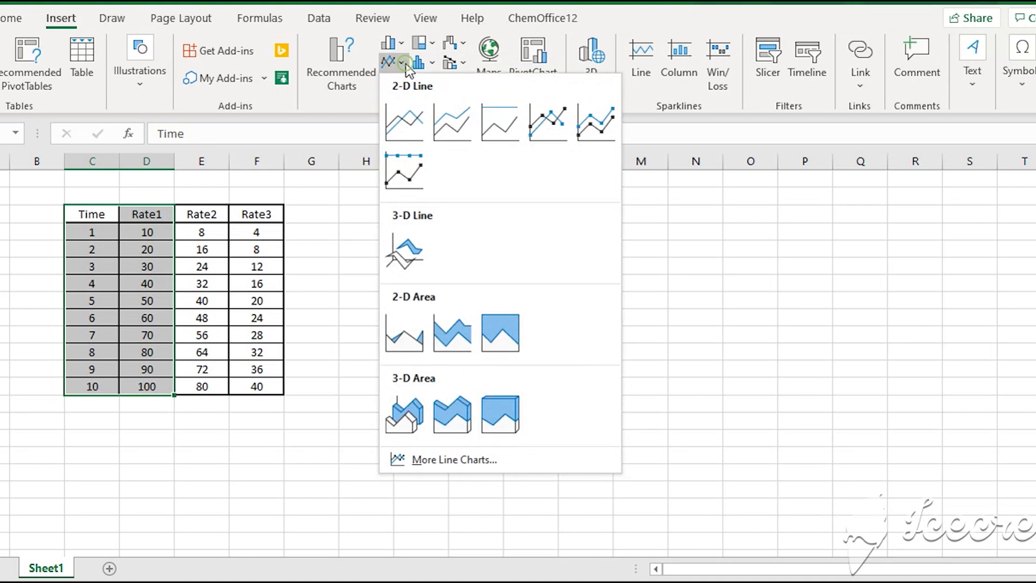
pyautogui.click(342, 205)
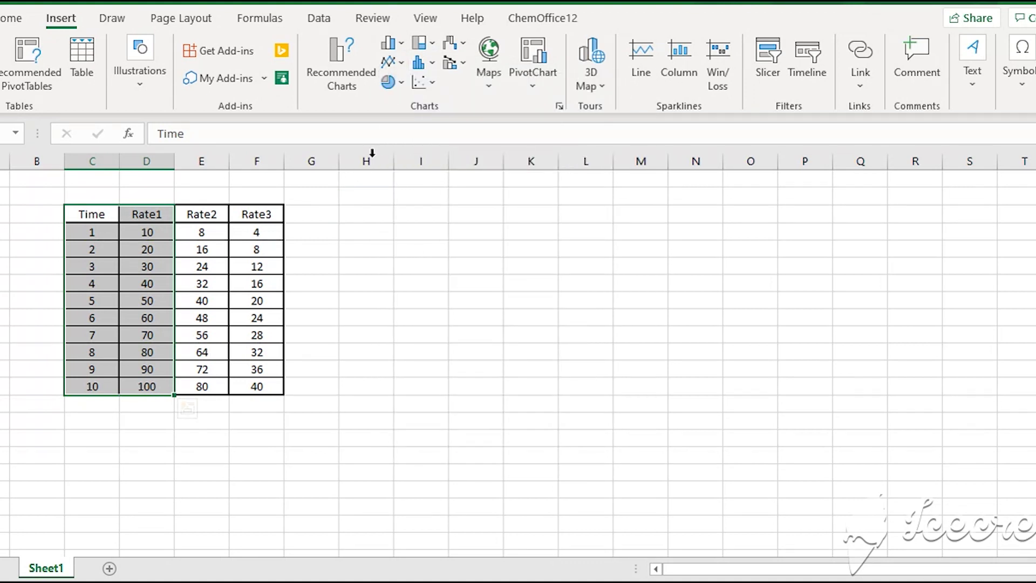
pyautogui.click(432, 85)
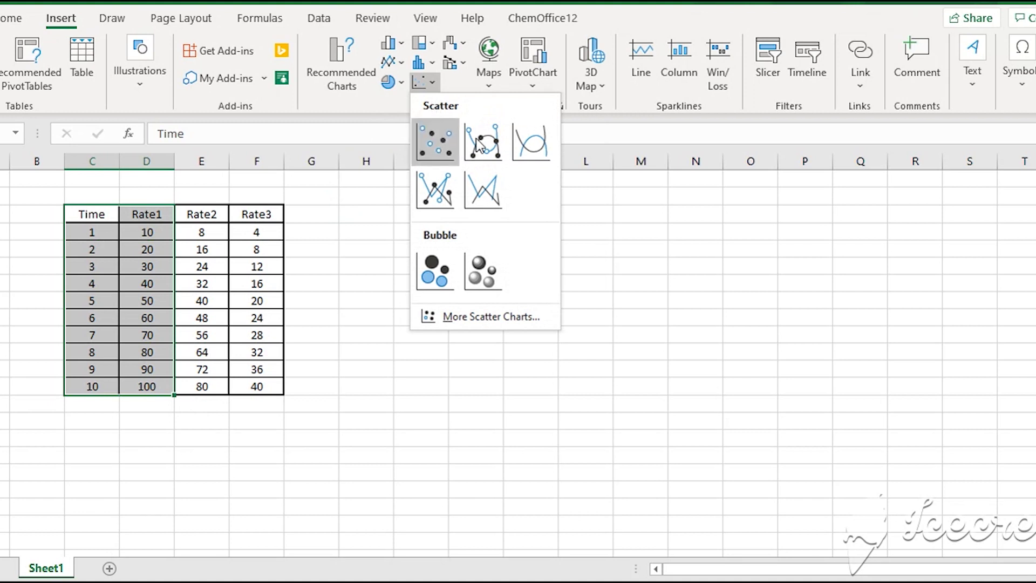
pyautogui.click(537, 143)
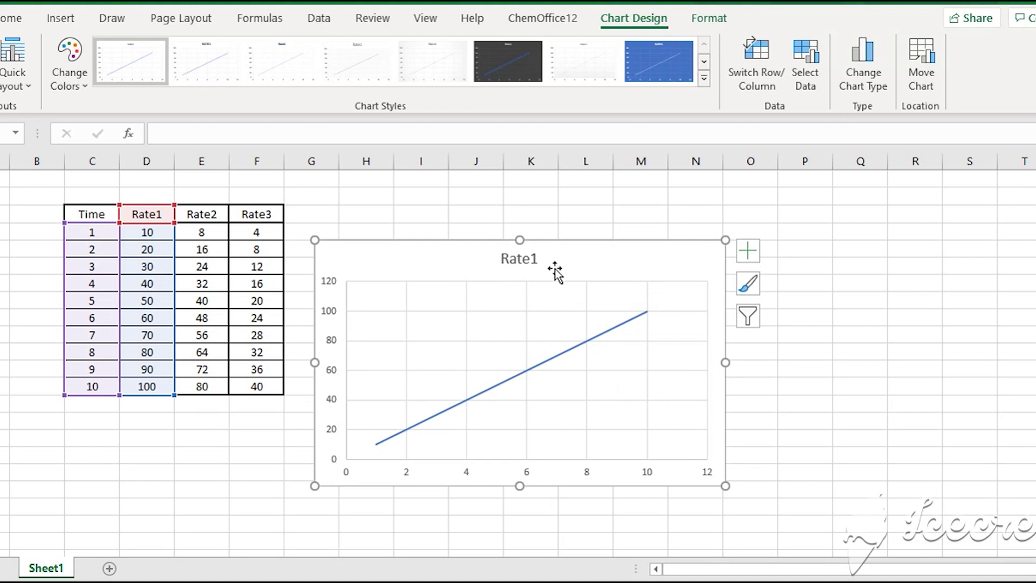
# Apply the first quick layout, with axis titles and a legend, to the chart and change the chart title to Graph.
pyautogui.click(583, 262)
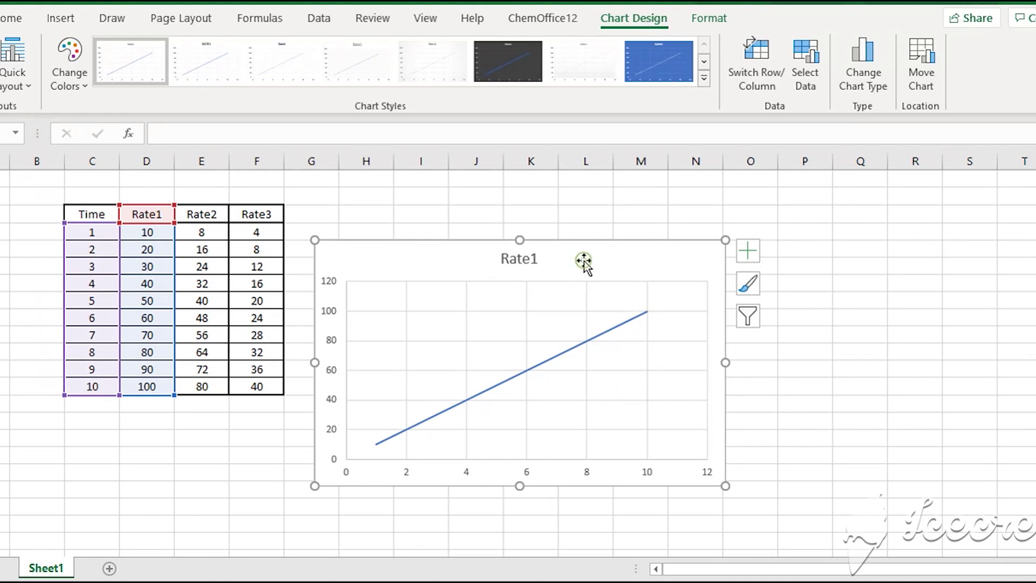
pyautogui.click(27, 84)
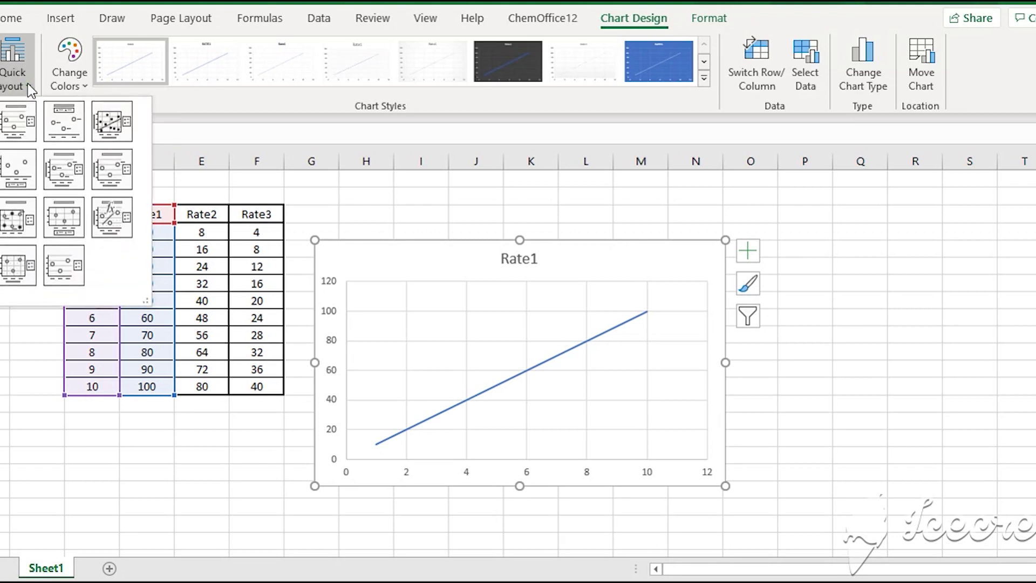
pyautogui.click(22, 120)
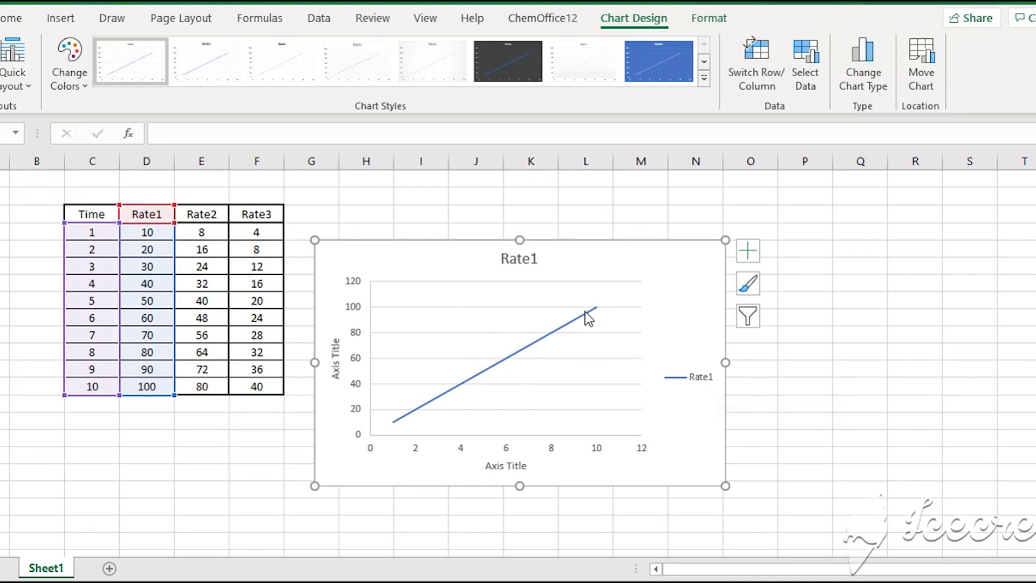
pyautogui.click(527, 258)
pyautogui.click(535, 260)
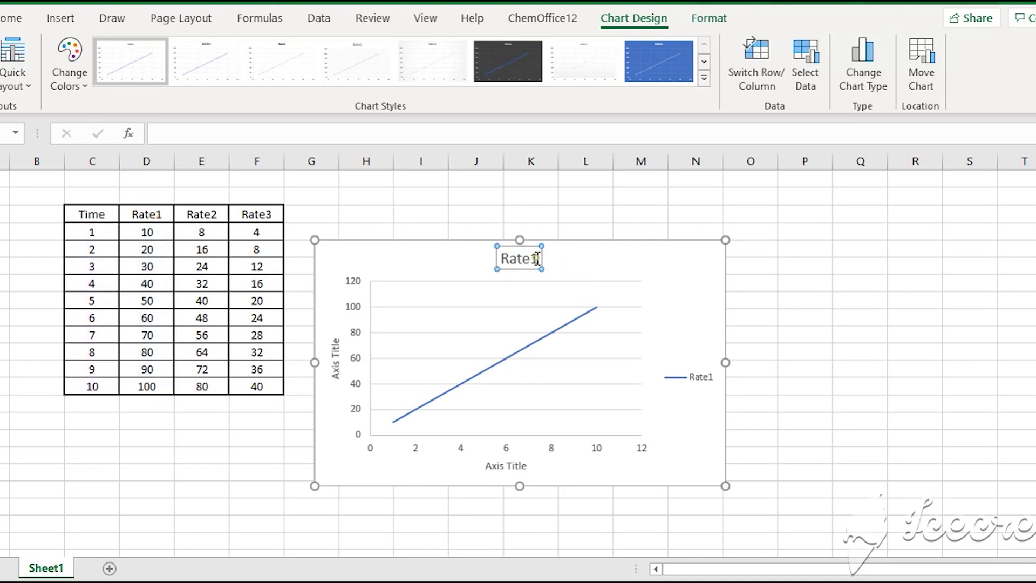
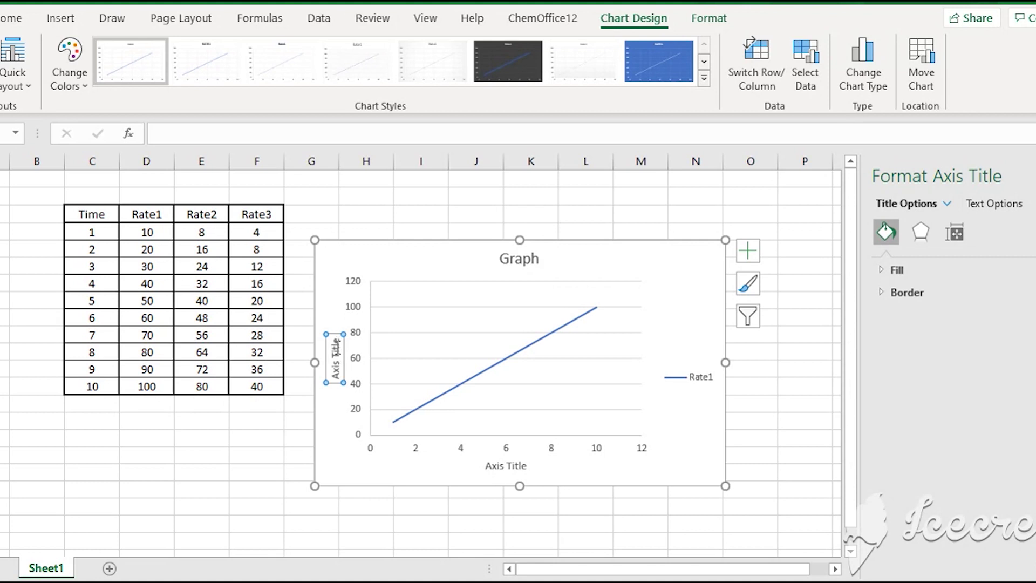
# Replace the vertical axis title text with Rate1.
pyautogui.click(335, 343)
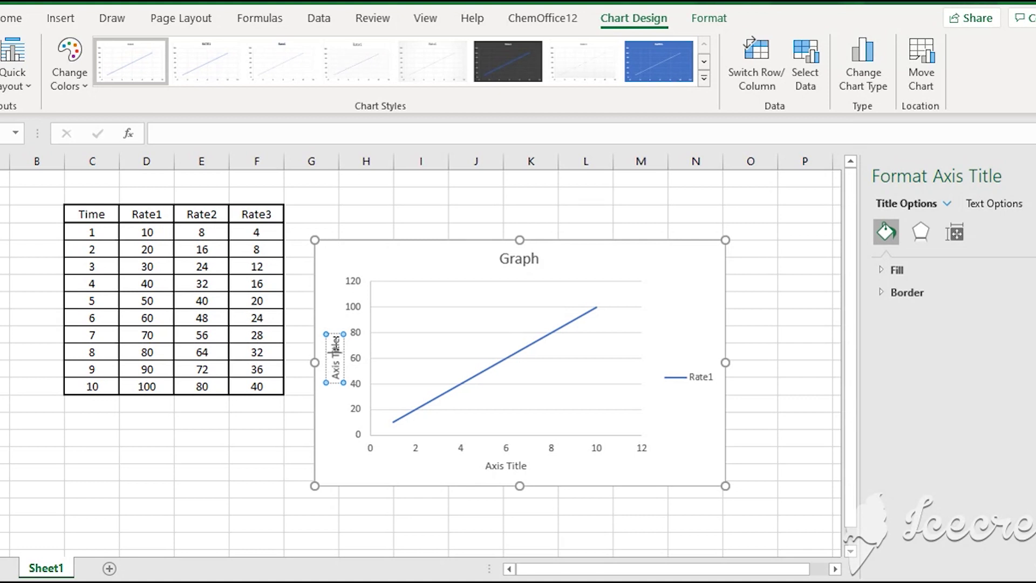
pyautogui.press('BackSpace')
pyautogui.press('BackSpace')
pyautogui.press('BackSpace')
pyautogui.press('BackSpace')
pyautogui.press('BackSpace')
pyautogui.press('BackSpace')
pyautogui.press('BackSpace')
pyautogui.press('BackSpace')
pyautogui.press('BackSpace')
pyautogui.press('BackSpace')
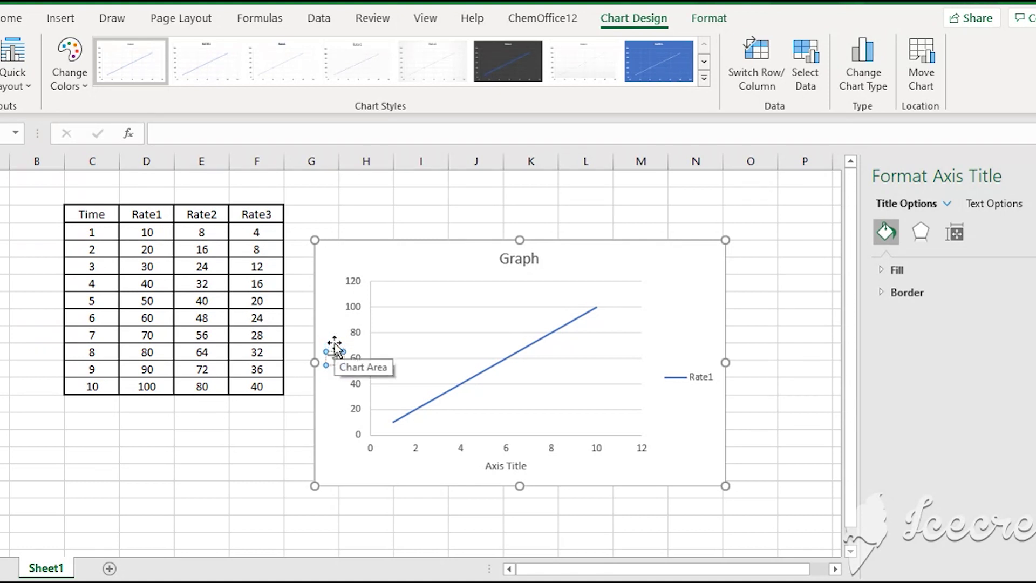
pyautogui.write('Rate')
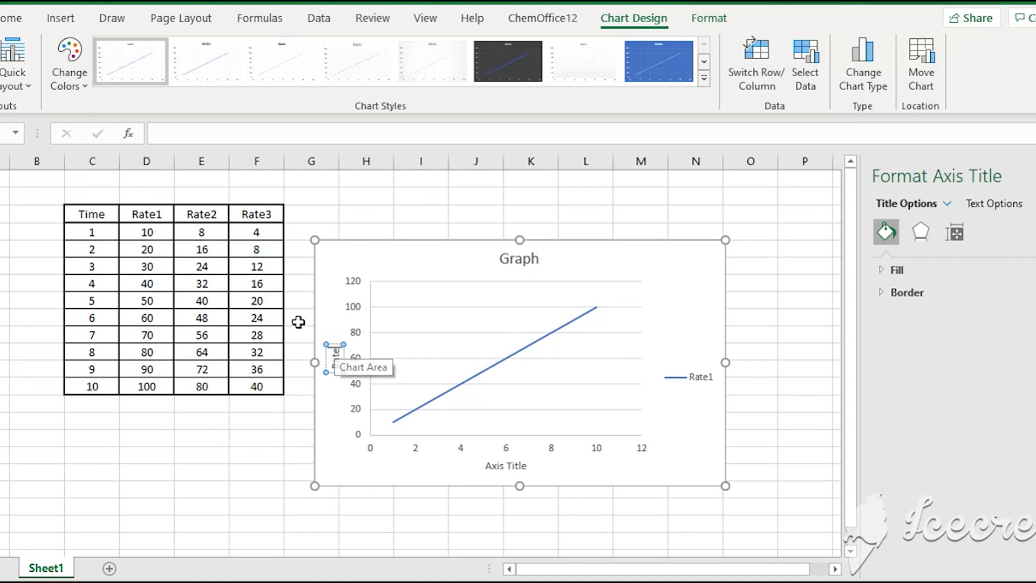
pyautogui.write('1')
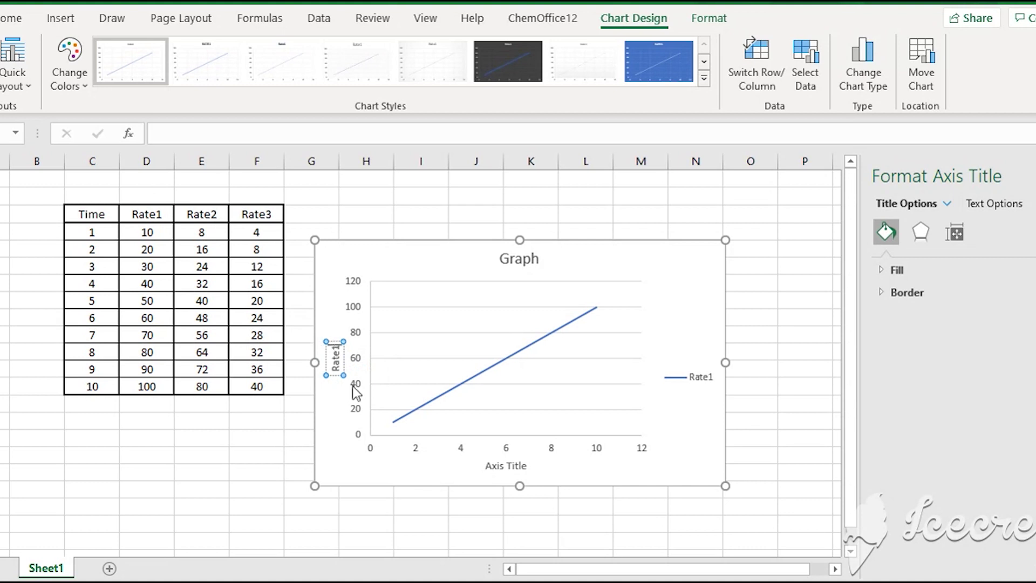
# Replace the horizontal axis title text with Time.
pyautogui.click(504, 469)
pyautogui.doubleClick(521, 468)
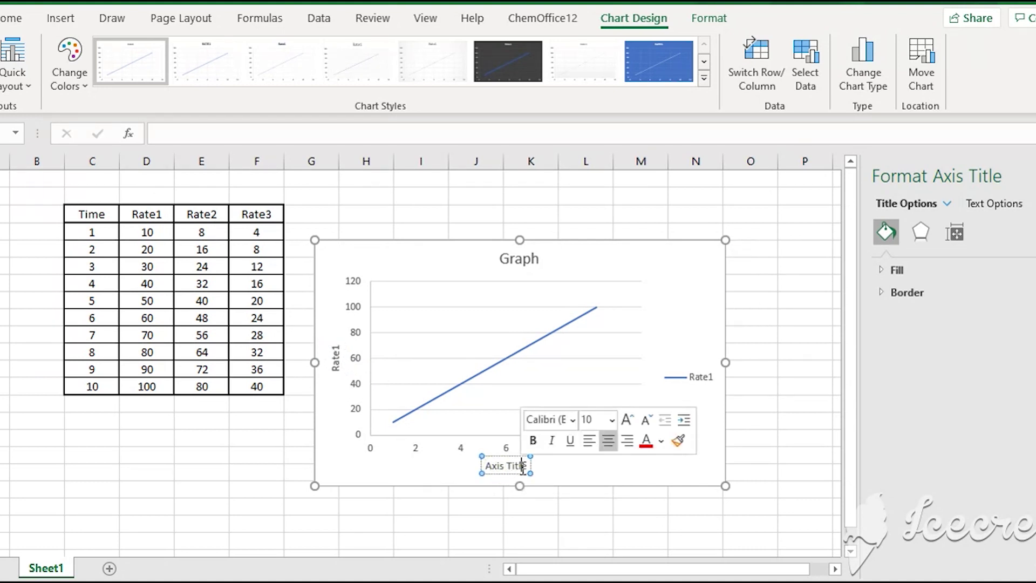
pyautogui.press('BackSpace')
pyautogui.press('BackSpace')
pyautogui.press('BackSpace')
pyautogui.press('BackSpace')
pyautogui.press('BackSpace')
pyautogui.press('BackSpace')
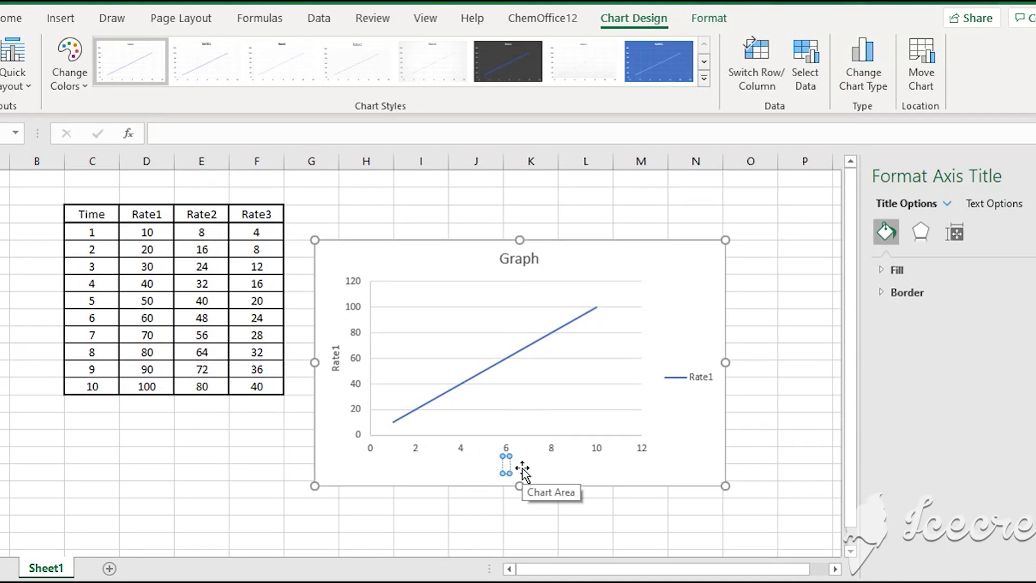
pyautogui.write('Time')
pyautogui.click(577, 472)
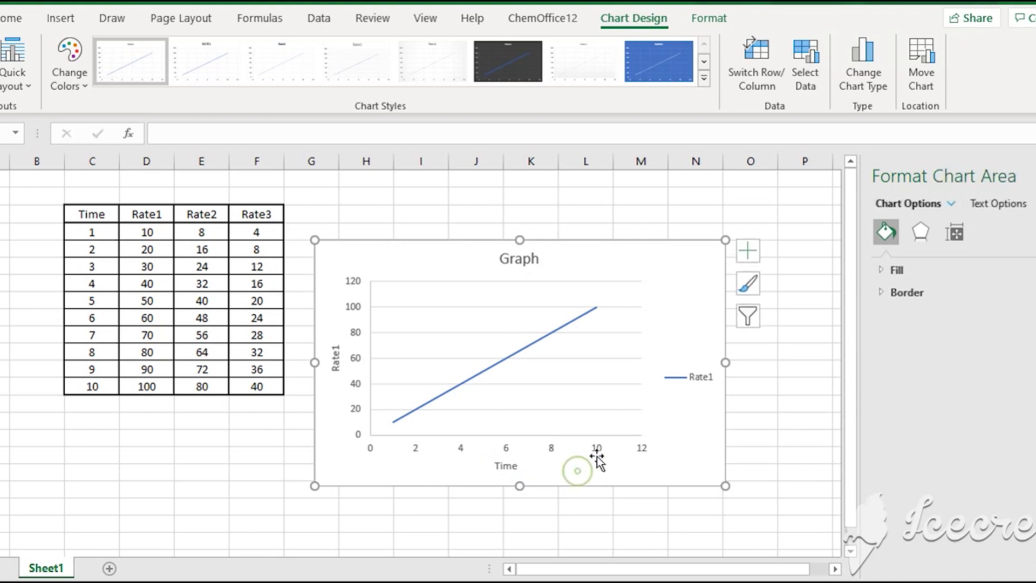
# Open the chart's data source selection and move the dialog clear of the plotted line and legend.
pyautogui.click(703, 377)
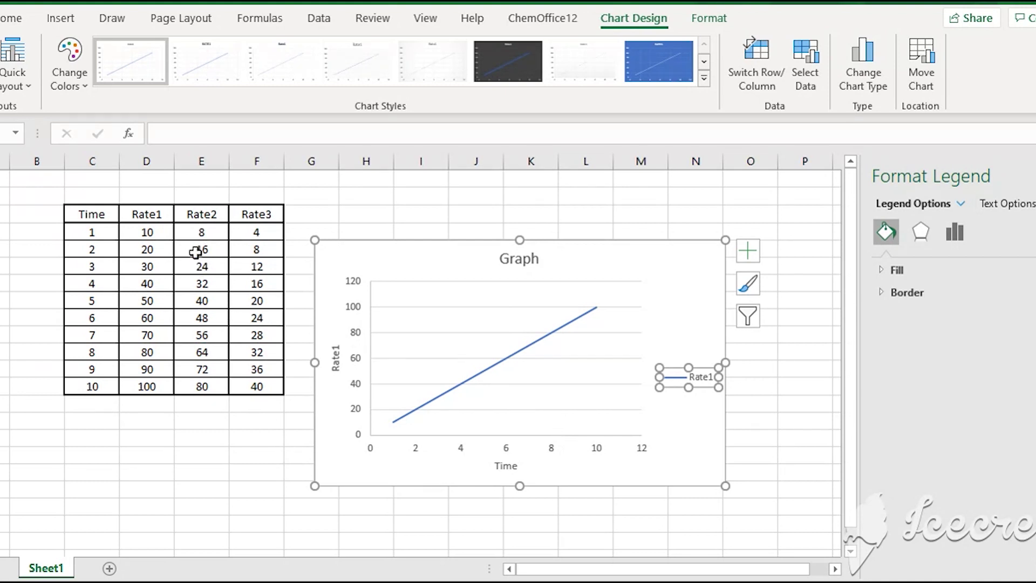
pyautogui.click(617, 440)
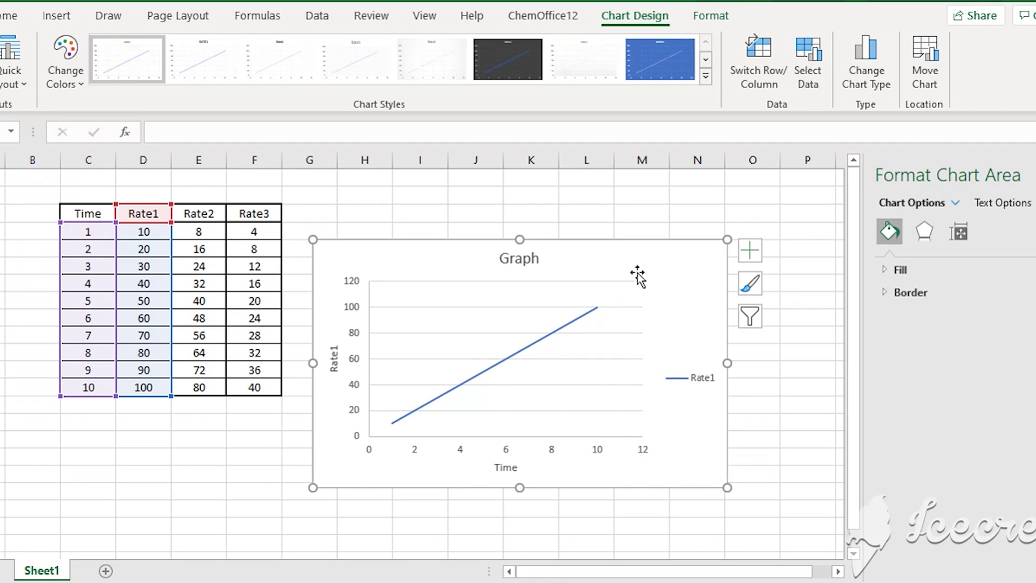
pyautogui.rightClick(610, 266)
pyautogui.press('Escape')
pyautogui.rightClick(680, 276)
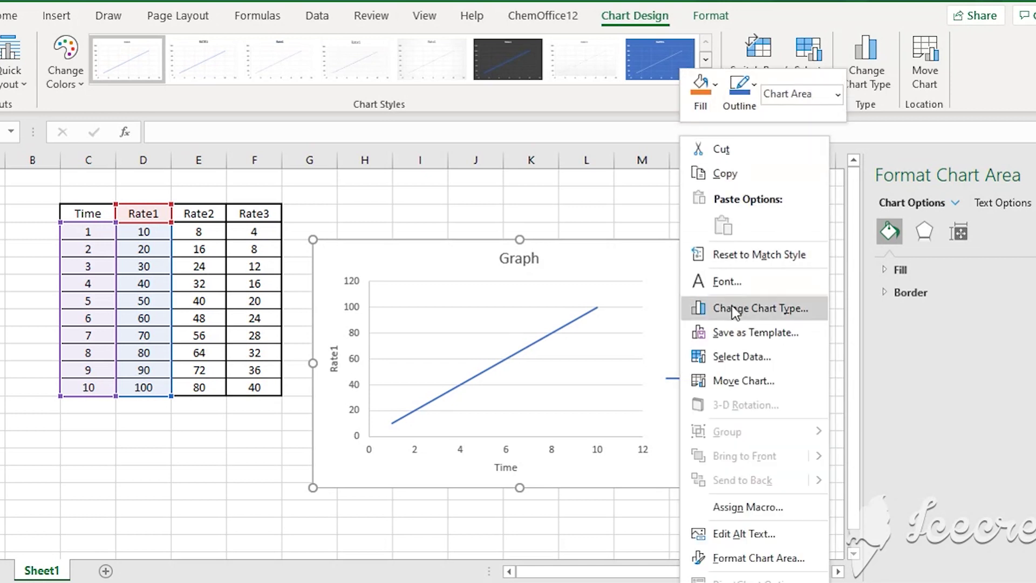
pyautogui.click(740, 358)
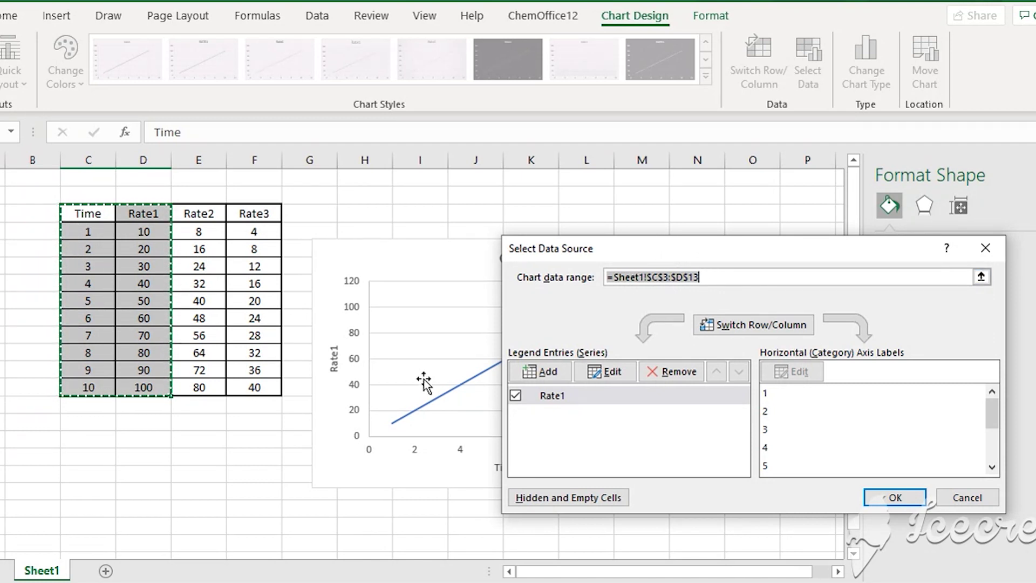
pyautogui.moveTo(672, 247); pyautogui.dragTo(313, 47)
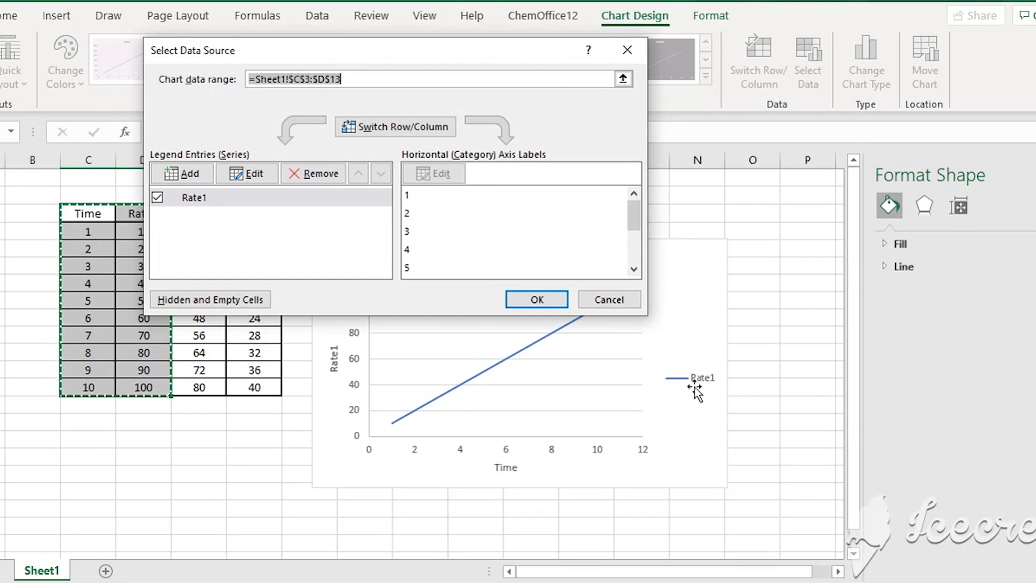
# Edit the existing data series so its name is the plain text Rate1 instead of a cell reference.
pyautogui.click(256, 180)
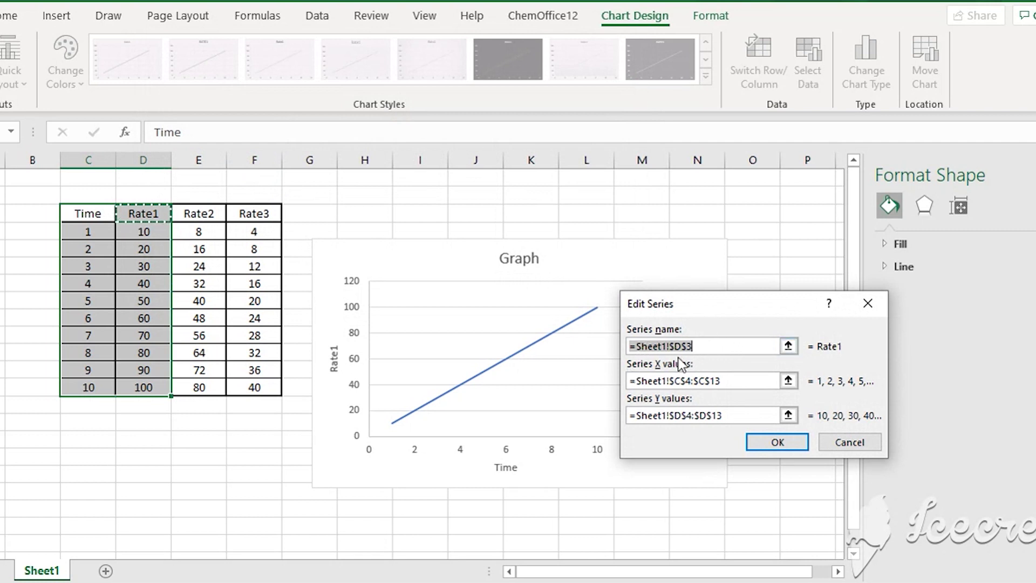
pyautogui.click(723, 342)
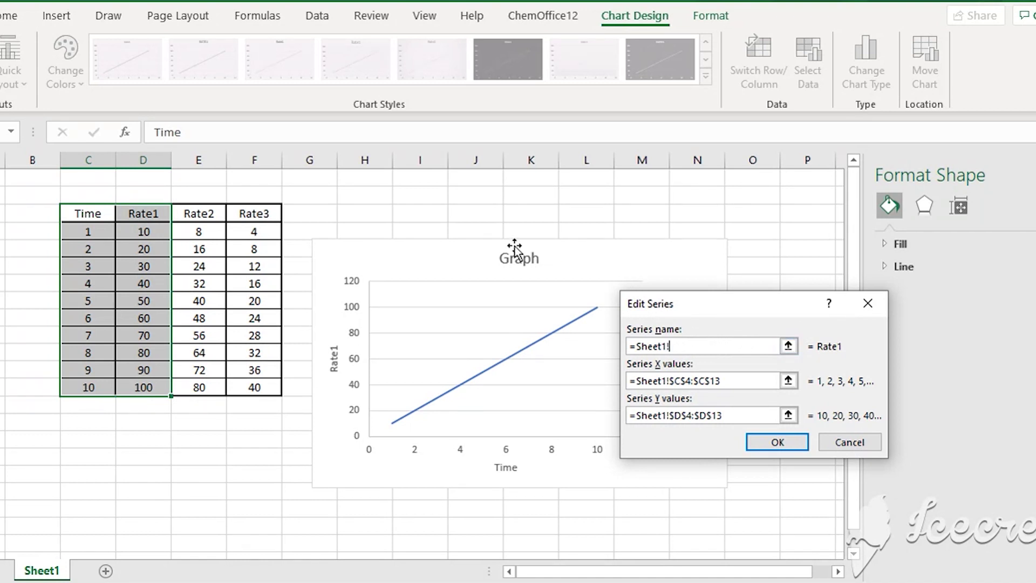
pyautogui.moveTo(706, 295); pyautogui.dragTo(690, 433)
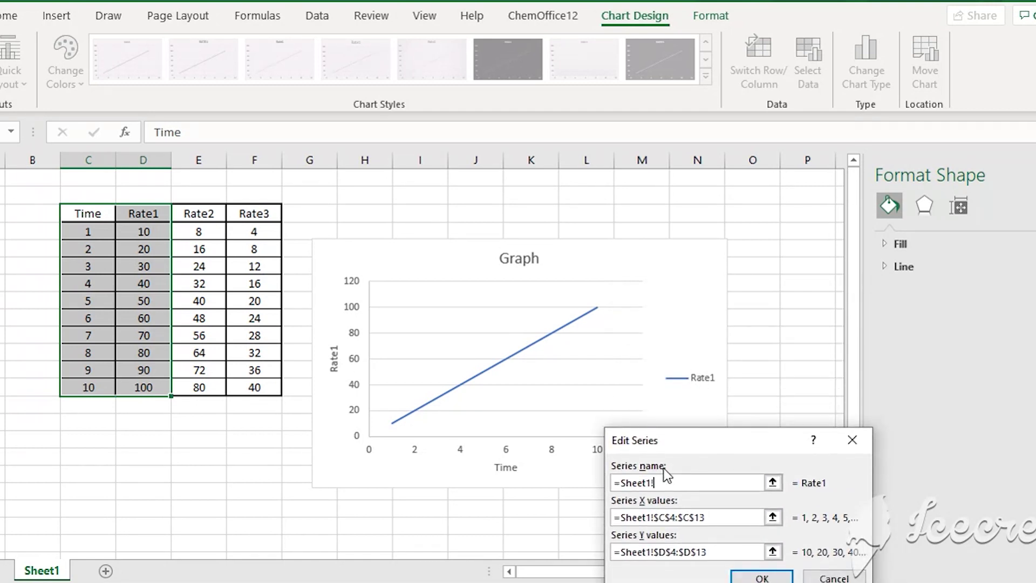
pyautogui.press('BackSpace')
pyautogui.press('BackSpace')
pyautogui.press('BackSpace')
pyautogui.press('BackSpace')
pyautogui.press('BackSpace')
pyautogui.write('tare')
pyautogui.press('BackSpace')
pyautogui.press('BackSpace')
pyautogui.press('BackSpace')
pyautogui.press('BackSpace')
pyautogui.write('Rate1')
pyautogui.moveTo(752, 444); pyautogui.dragTo(730, 301)
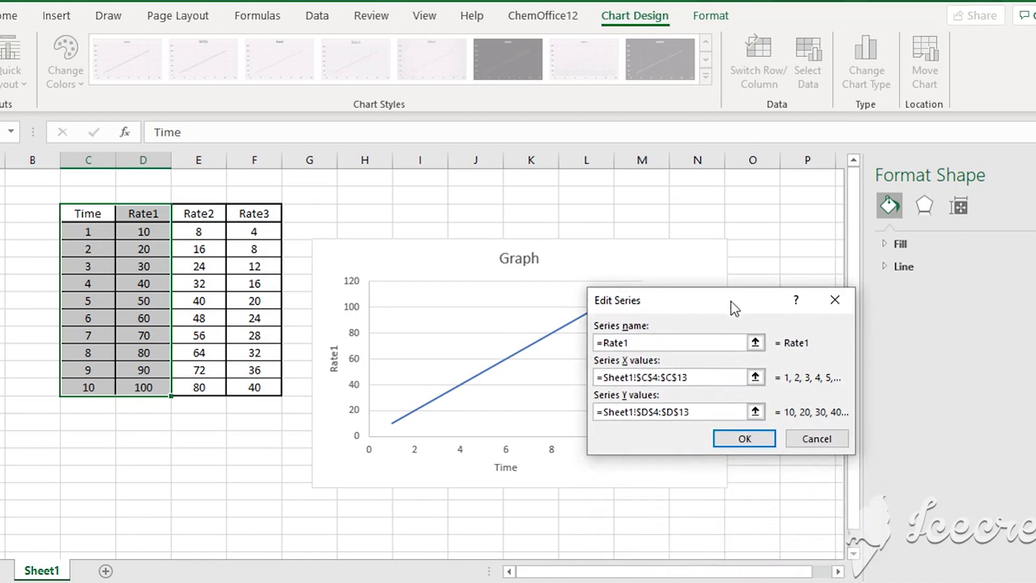
pyautogui.click(735, 439)
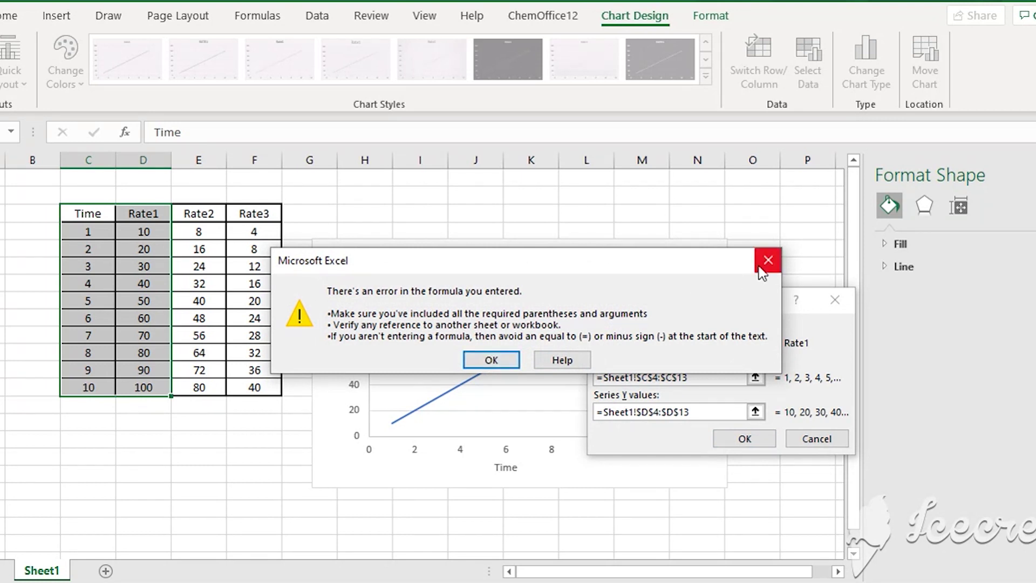
pyautogui.click(491, 362)
pyautogui.press('BackSpace')
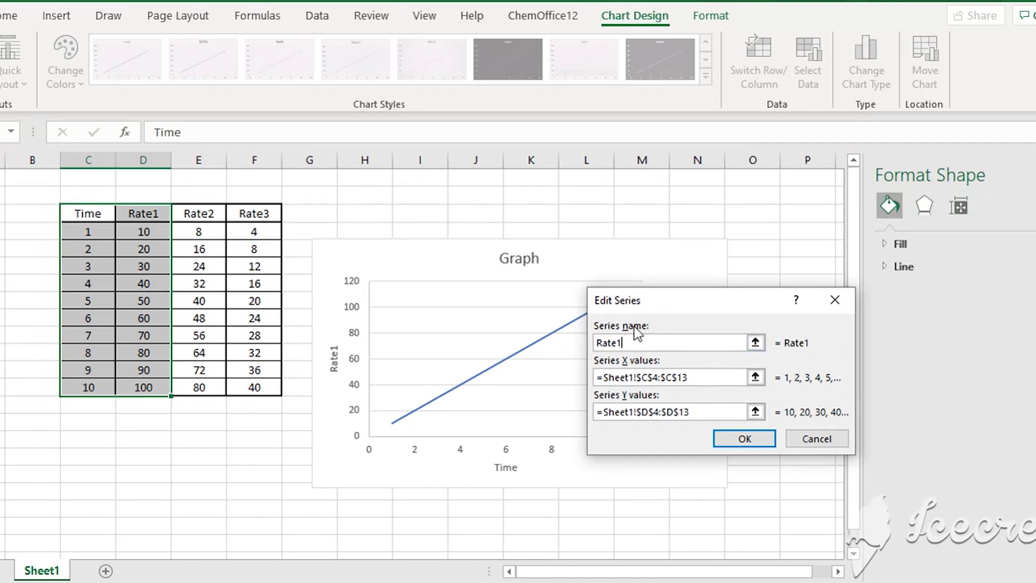
pyautogui.click(745, 440)
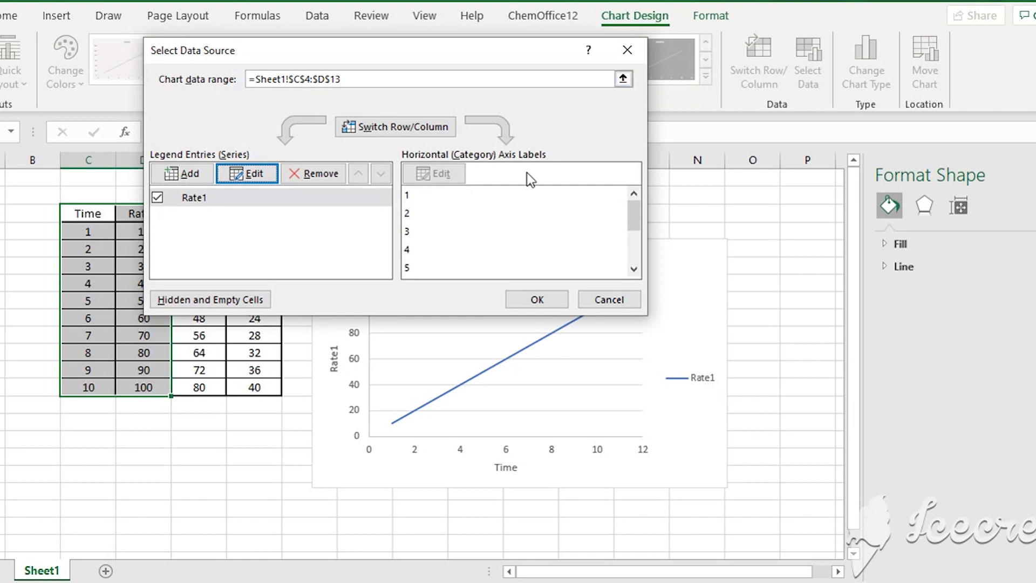
# Add a new data series named Rate2 and set its X values to the Time data in C4:C13.
pyautogui.moveTo(336, 55); pyautogui.dragTo(730, 193)
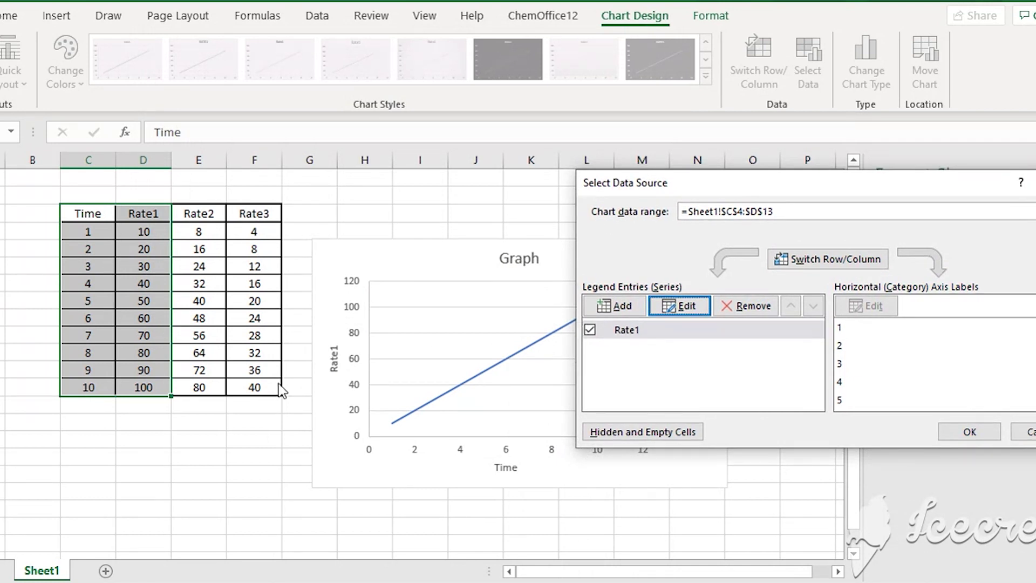
pyautogui.click(621, 307)
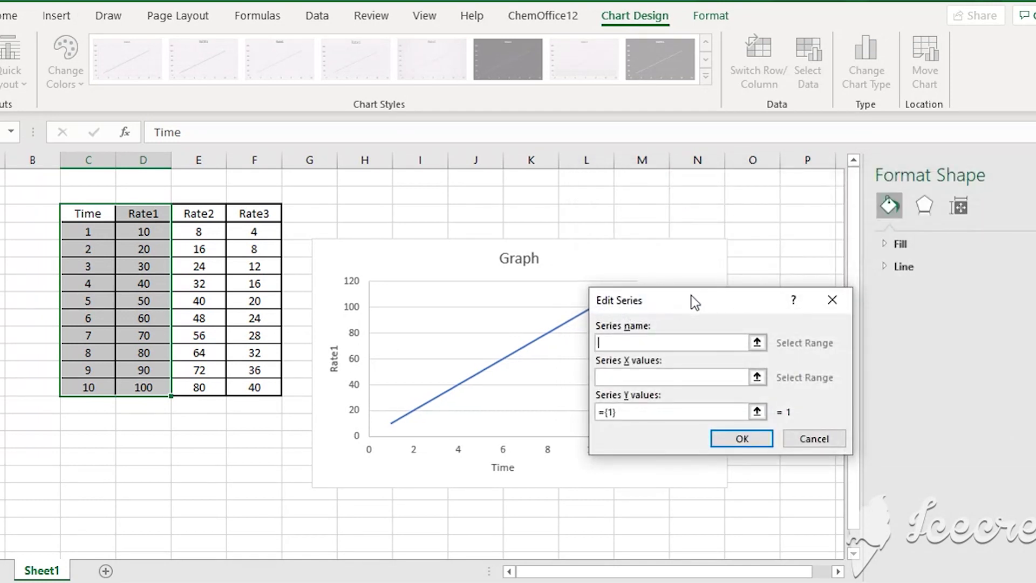
pyautogui.moveTo(691, 302); pyautogui.dragTo(702, 227)
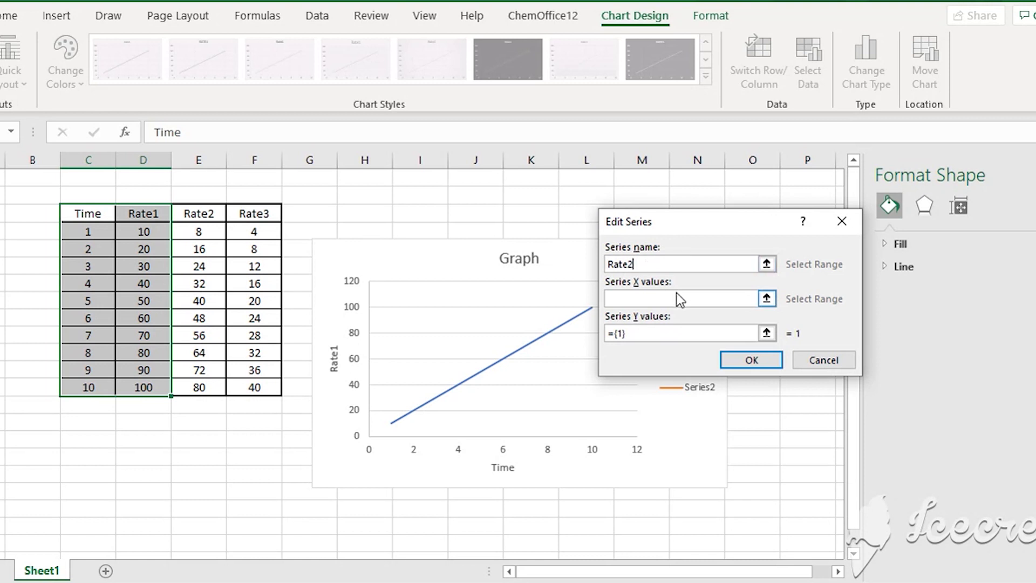
pyautogui.click(642, 296)
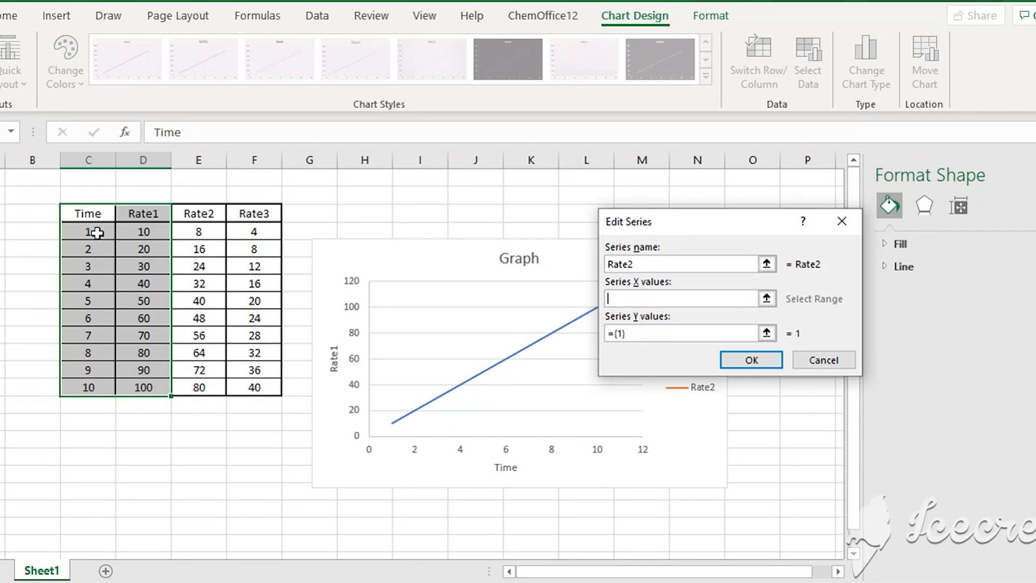
pyautogui.moveTo(88, 231); pyautogui.dragTo(88, 387)
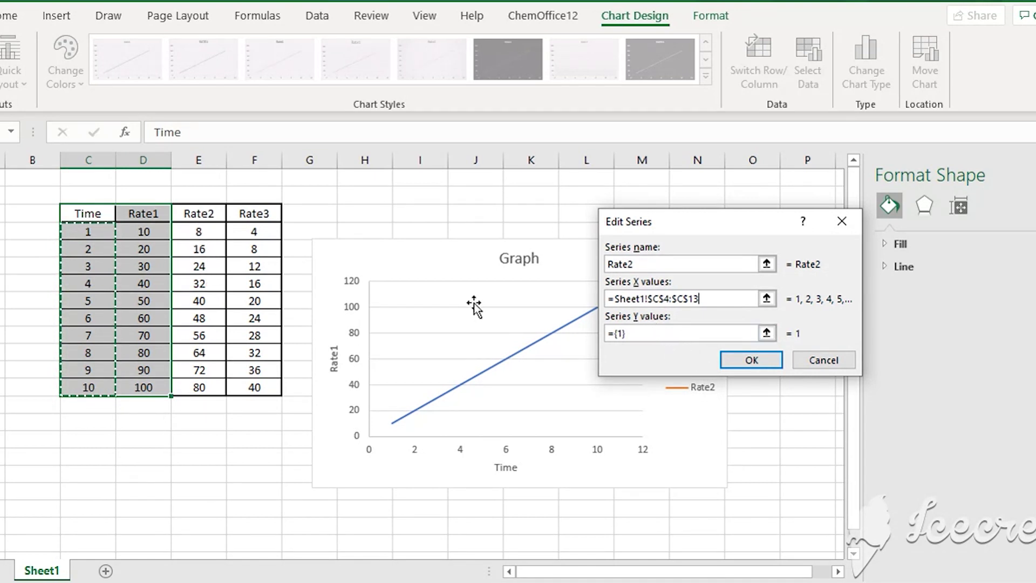
# Set the Rate2 series' Y values to cells E4:E13 and accept the new series.
pyautogui.click(654, 333)
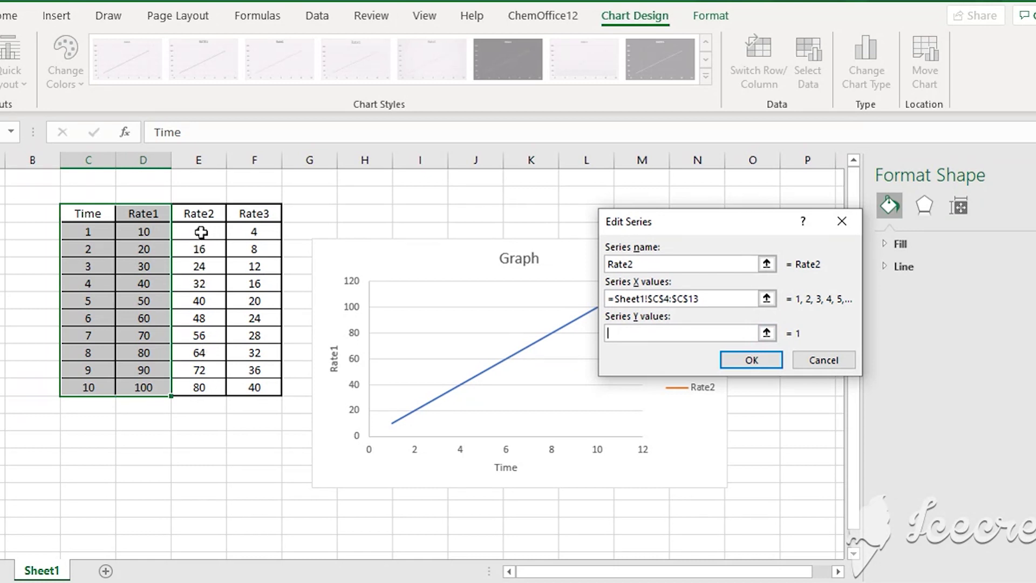
pyautogui.moveTo(199, 233); pyautogui.dragTo(202, 385)
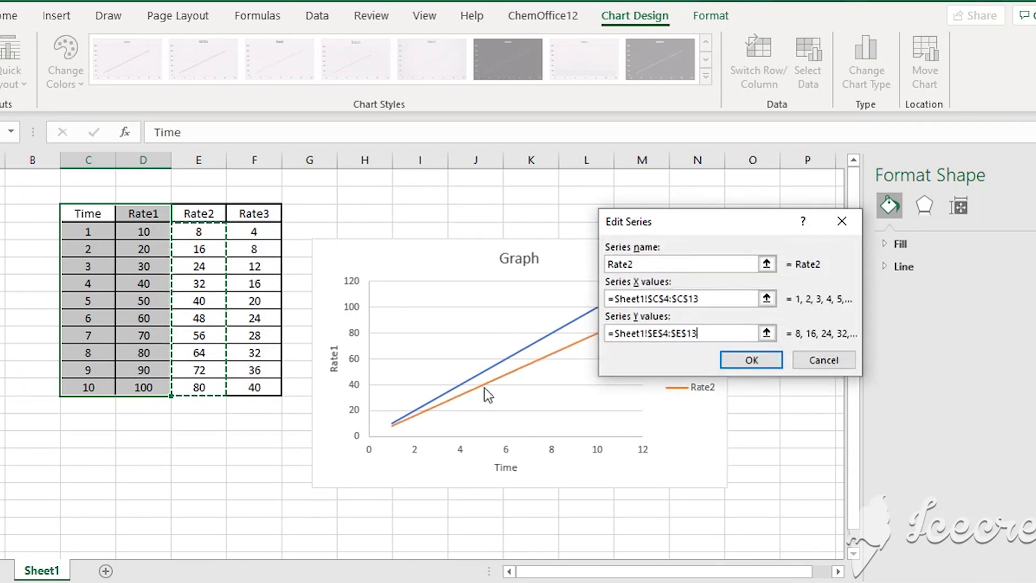
pyautogui.moveTo(697, 222); pyautogui.dragTo(785, 227)
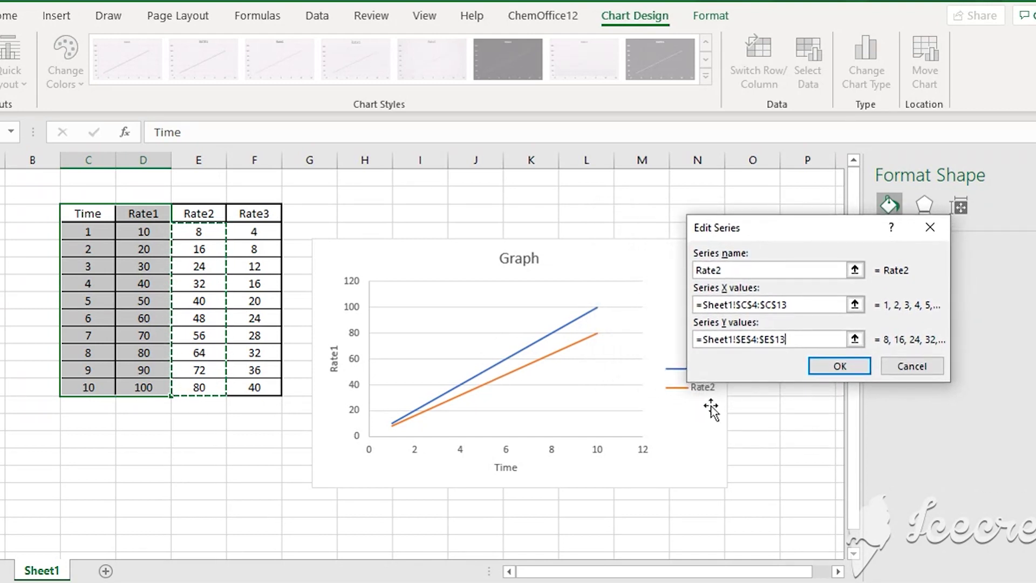
pyautogui.click(839, 371)
# Add another data series named Rate3 with the Time data in C4:C13 as its X values.
pyautogui.moveTo(741, 183); pyautogui.dragTo(808, 209)
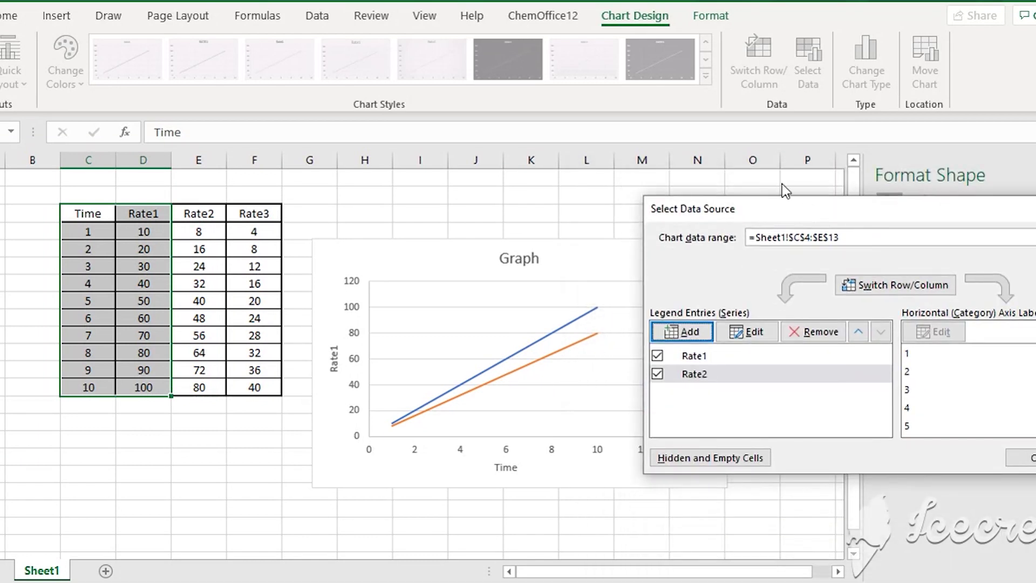
pyautogui.moveTo(785, 211); pyautogui.dragTo(115, 12)
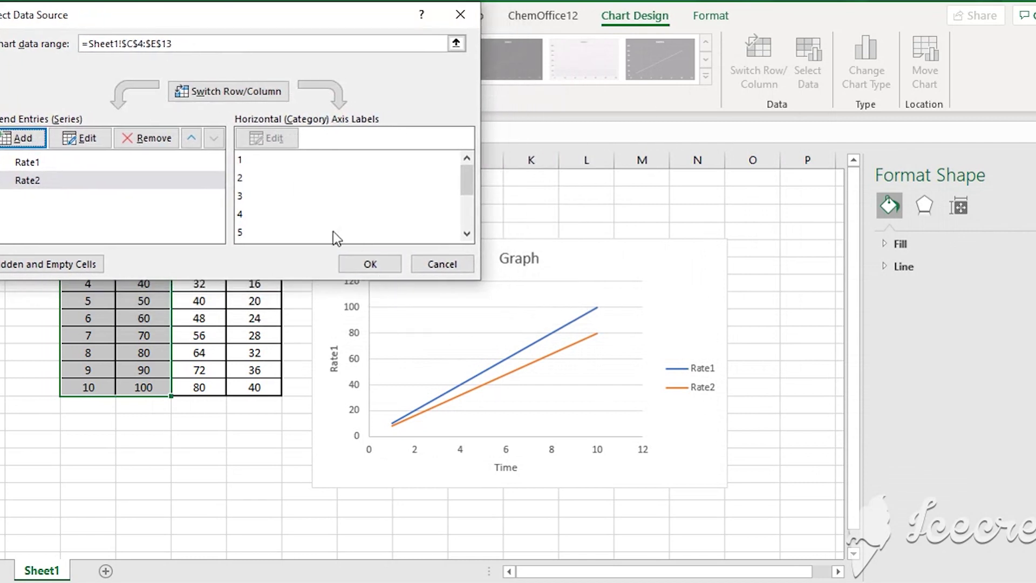
pyautogui.moveTo(197, 20); pyautogui.dragTo(728, 193)
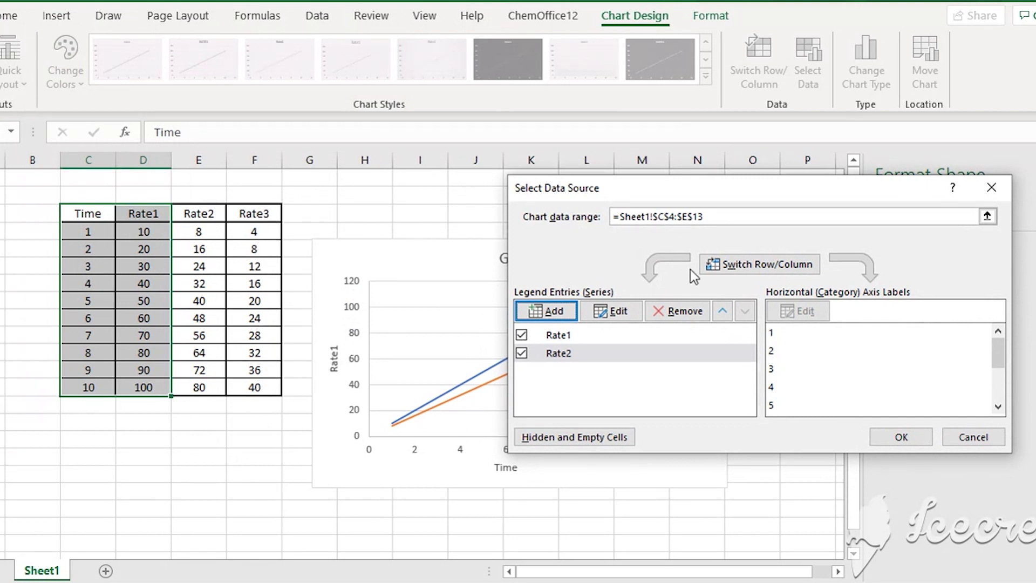
pyautogui.moveTo(751, 194); pyautogui.dragTo(667, 178)
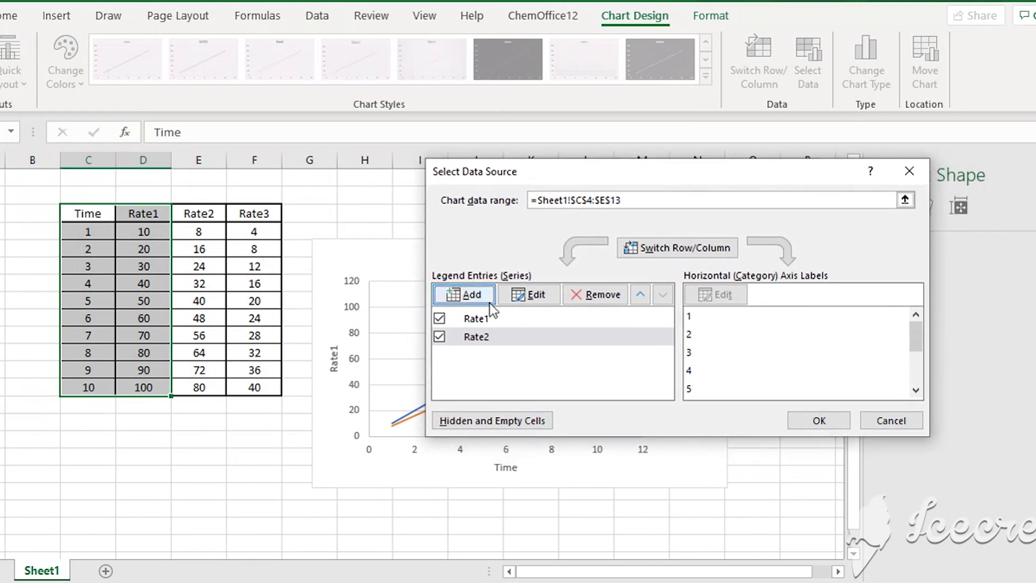
pyautogui.click(466, 296)
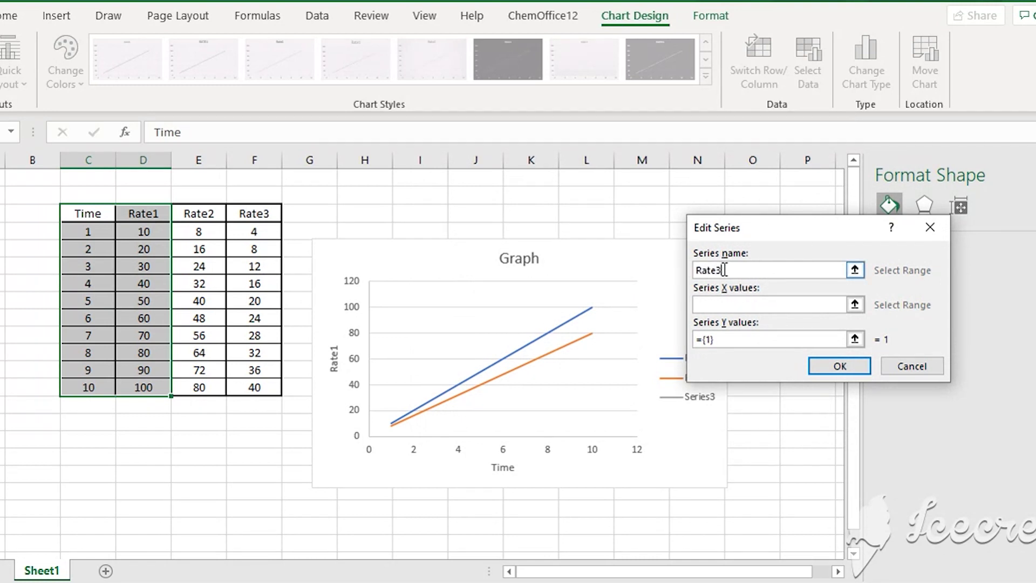
pyautogui.click(742, 303)
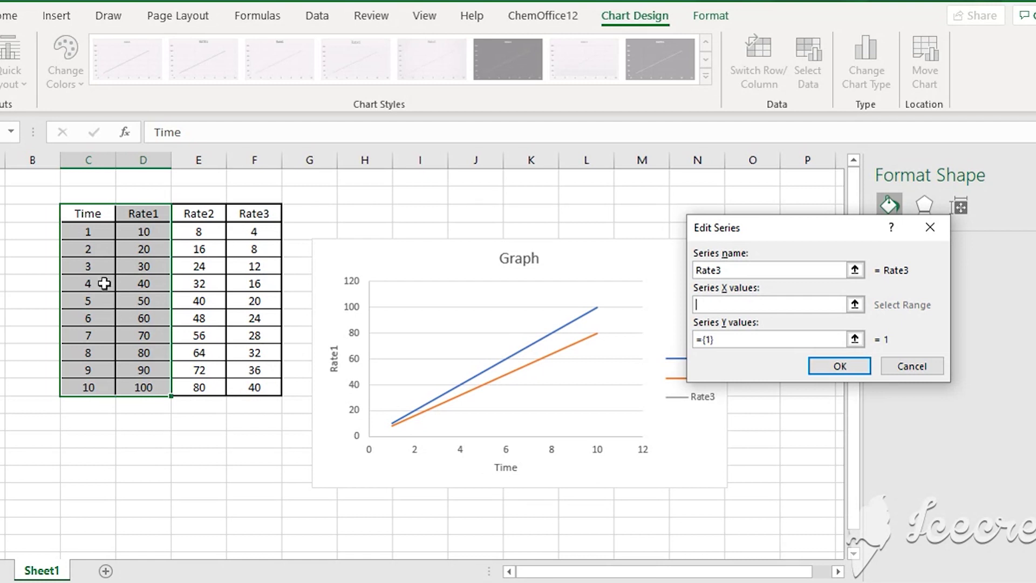
pyautogui.click(88, 232)
pyautogui.moveTo(88, 231); pyautogui.dragTo(89, 386)
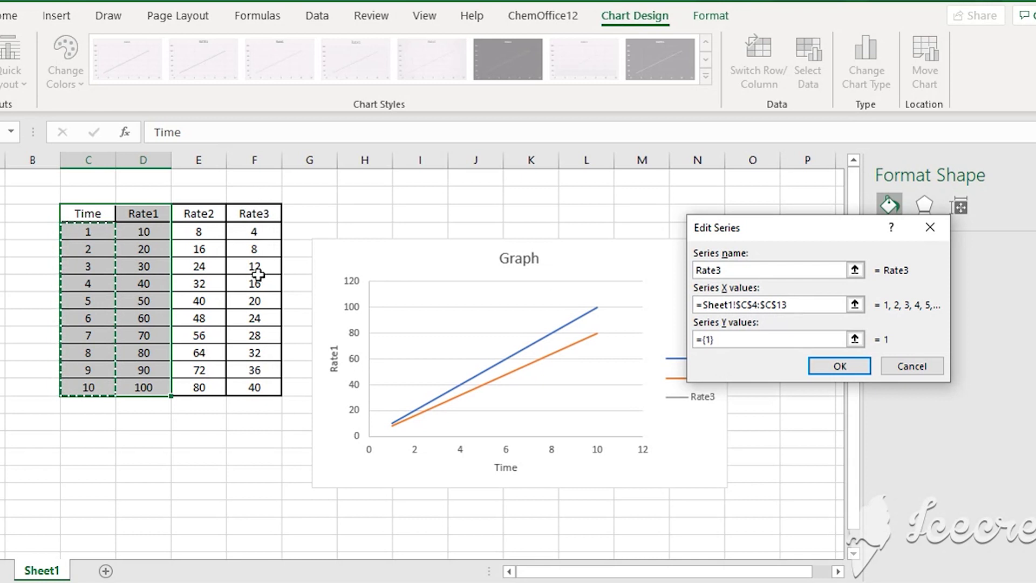
# Set the Rate3 series' Y values to cells F4:F13 and apply the chart's updated data source.
pyautogui.click(758, 338)
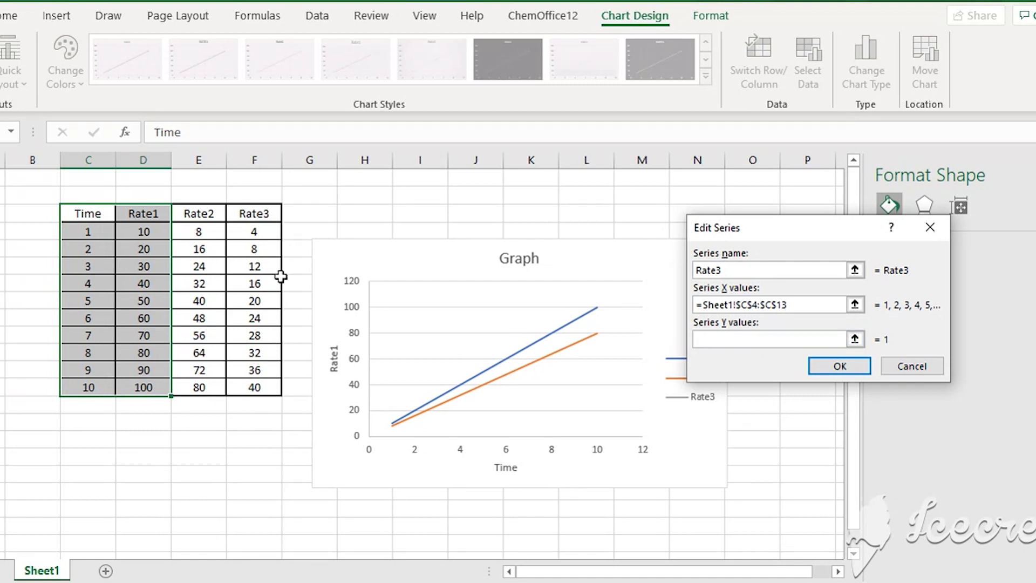
pyautogui.moveTo(262, 231); pyautogui.dragTo(262, 385)
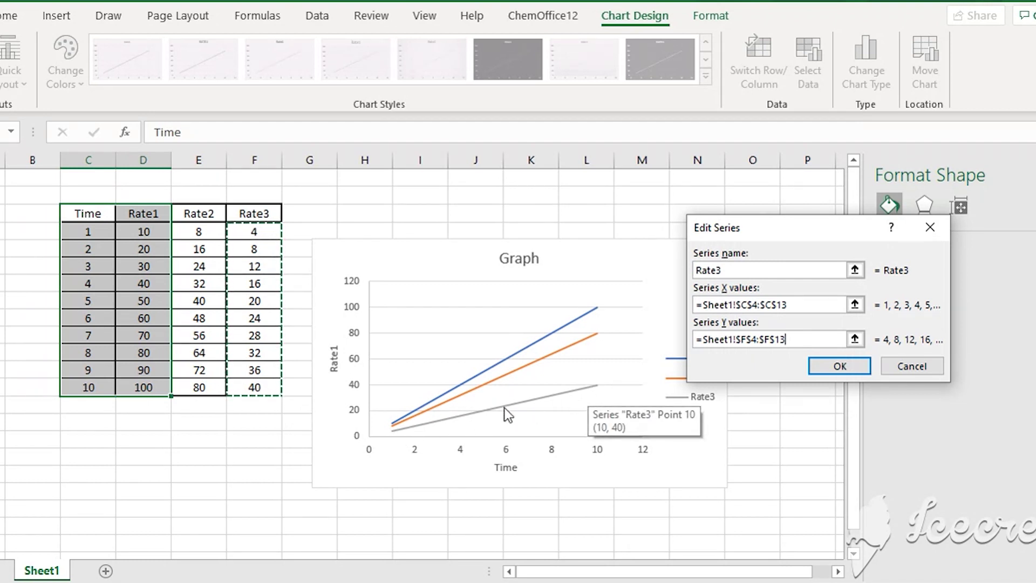
pyautogui.click(836, 368)
pyautogui.moveTo(659, 172); pyautogui.dragTo(185, 33)
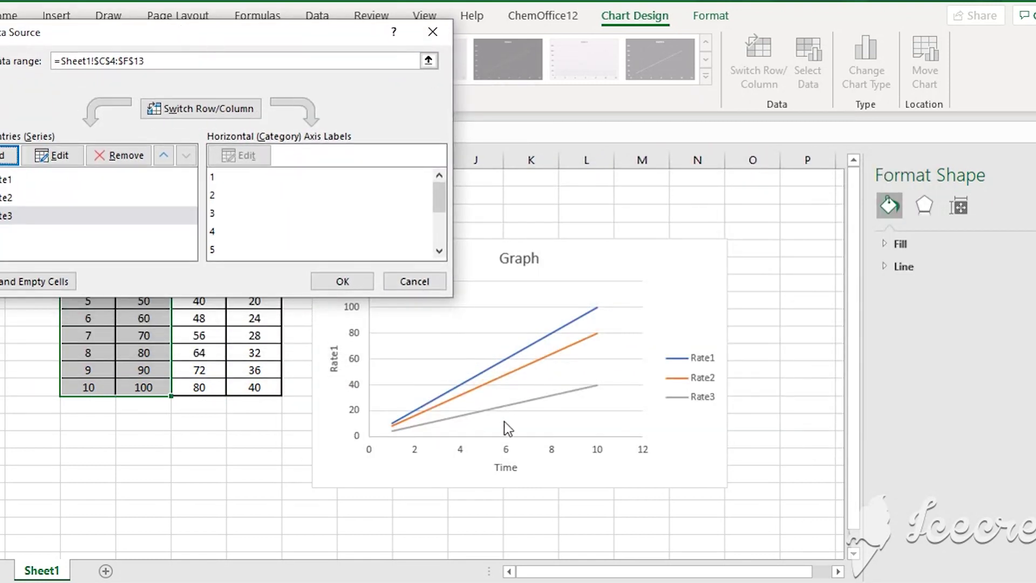
pyautogui.moveTo(209, 36); pyautogui.dragTo(373, 114)
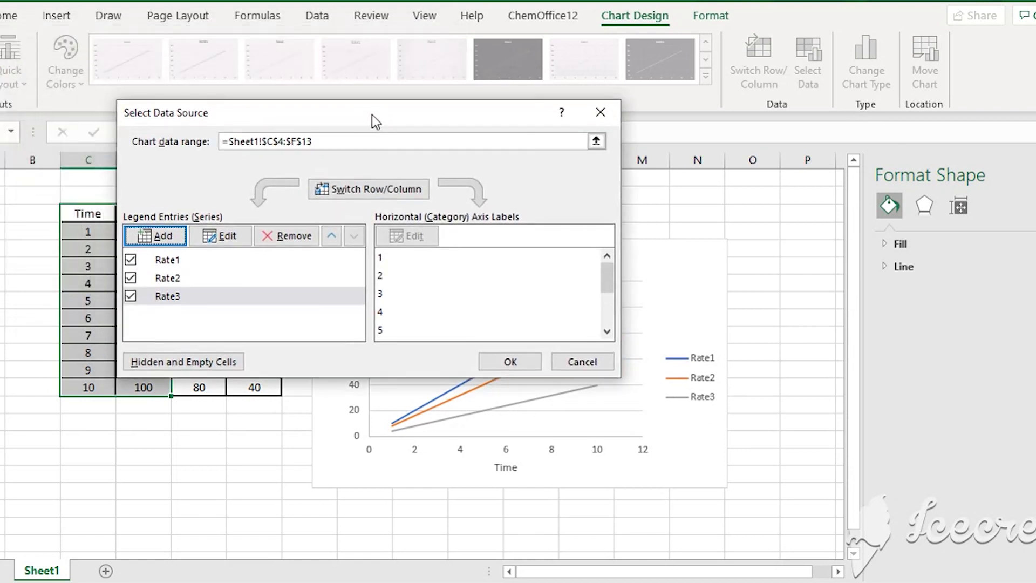
pyautogui.click(518, 364)
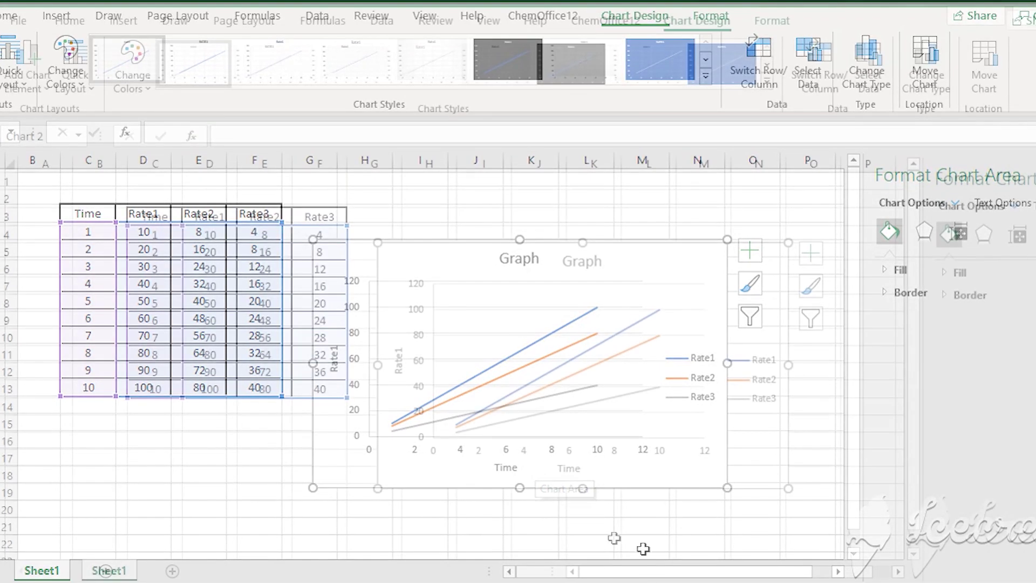
# Move the chart slightly up and to the right, beside the data table.
pyautogui.moveTo(665, 384)
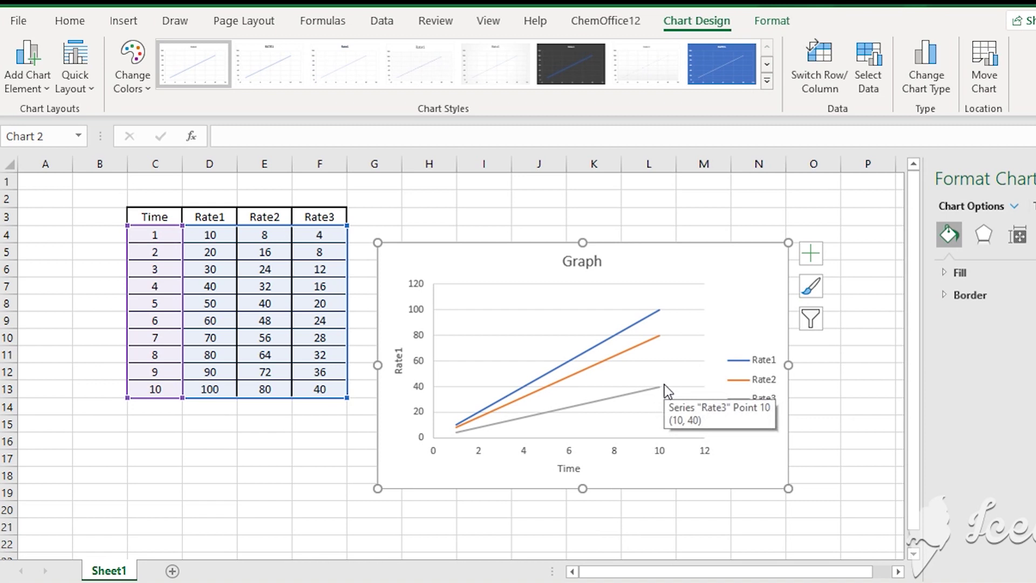
pyautogui.moveTo(487, 276); pyautogui.dragTo(502, 241)
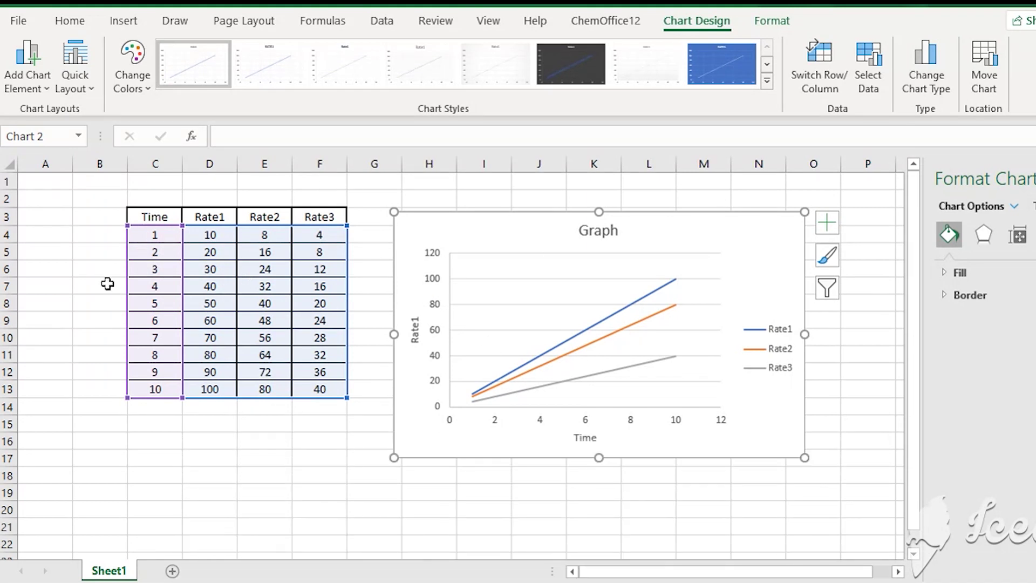
# Open the print settings for the selected chart.
pyautogui.click(26, 24)
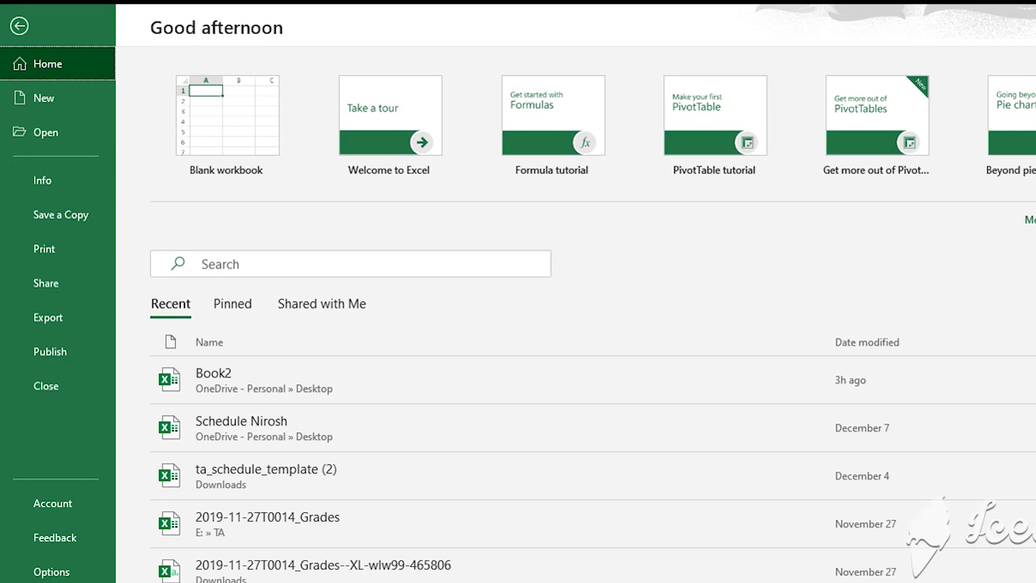
pyautogui.click(19, 26)
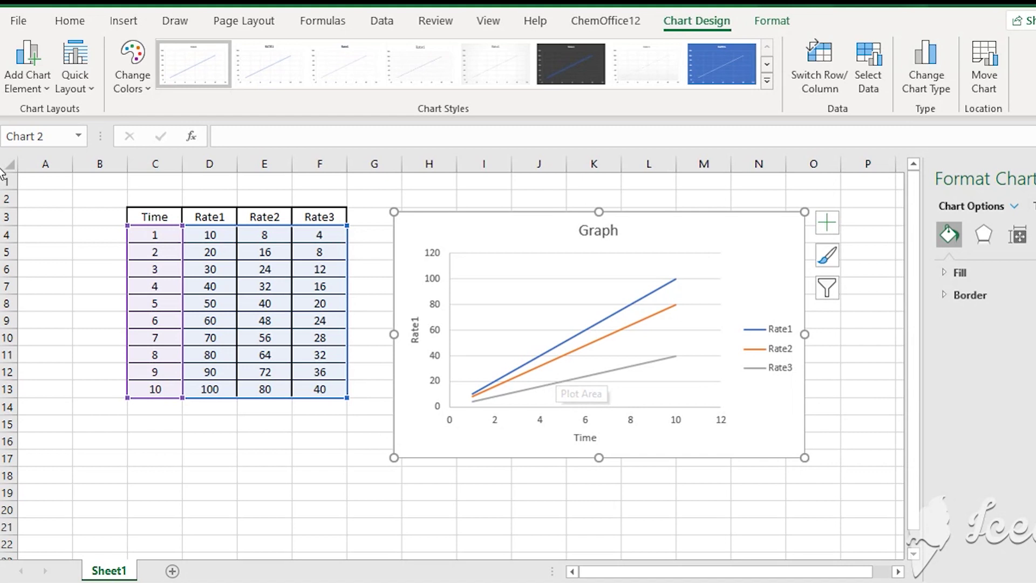
pyautogui.click(18, 21)
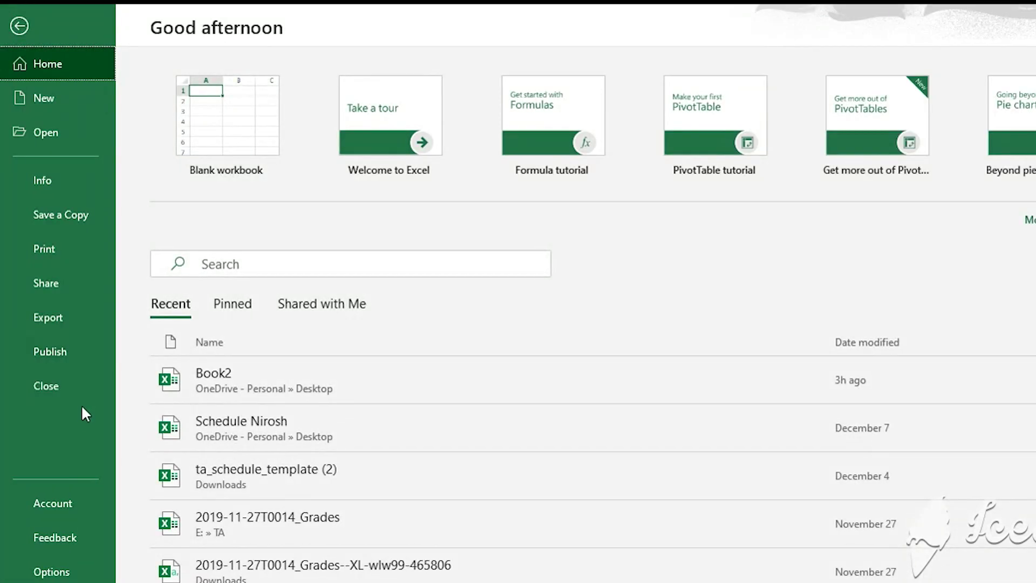
pyautogui.click(67, 248)
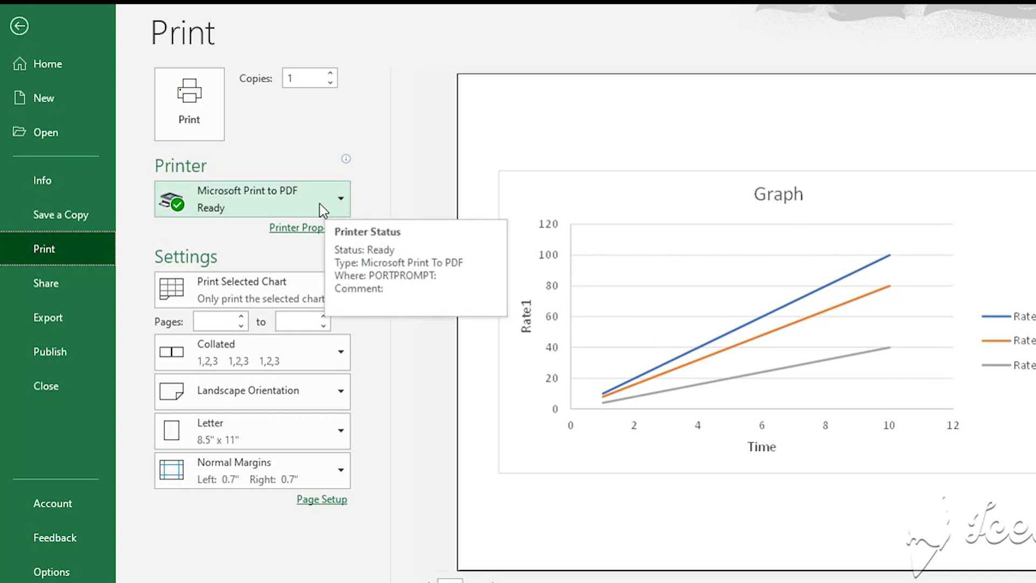
# Choose Microsoft Print to PDF from the available printers and leave the collation setting as Collated.
pyautogui.click(248, 202)
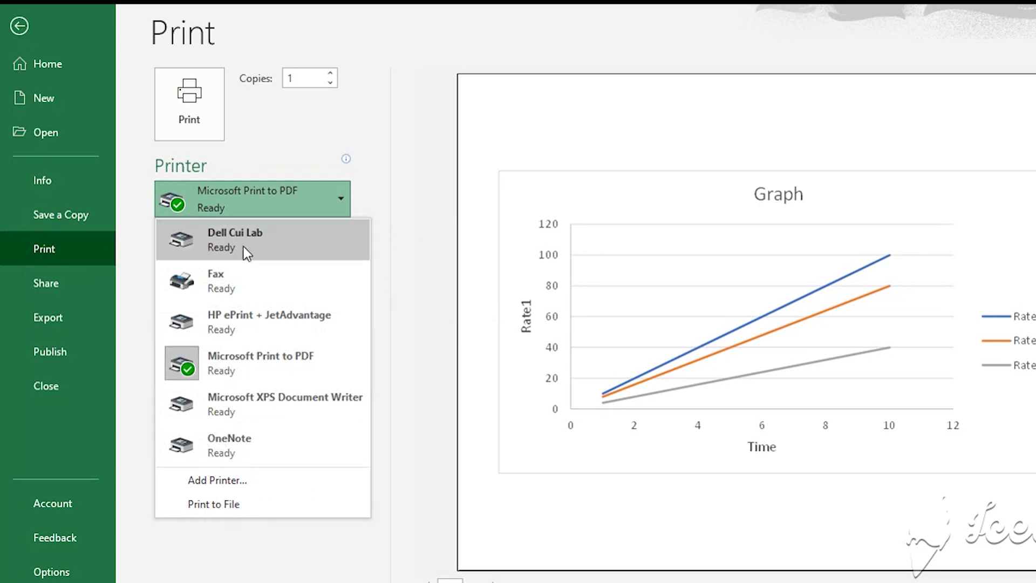
pyautogui.click(224, 204)
pyautogui.click(224, 204)
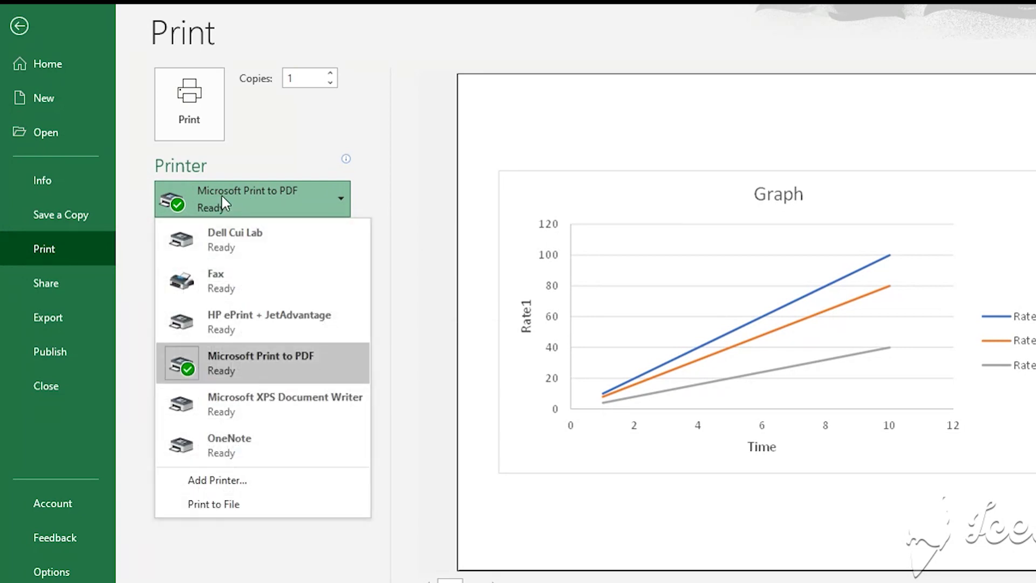
pyautogui.click(231, 354)
pyautogui.click(231, 354)
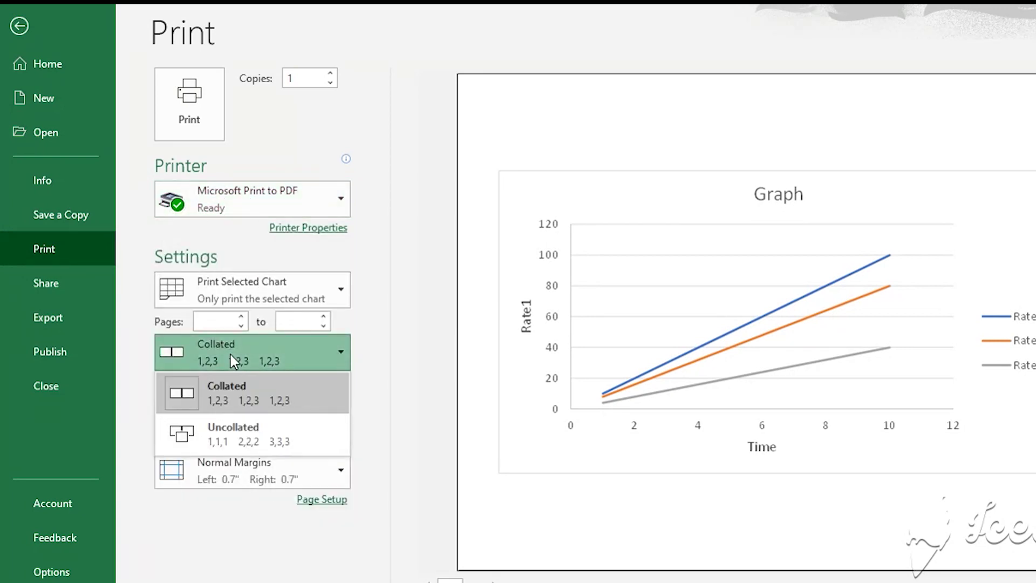
pyautogui.click(348, 160)
pyautogui.click(225, 200)
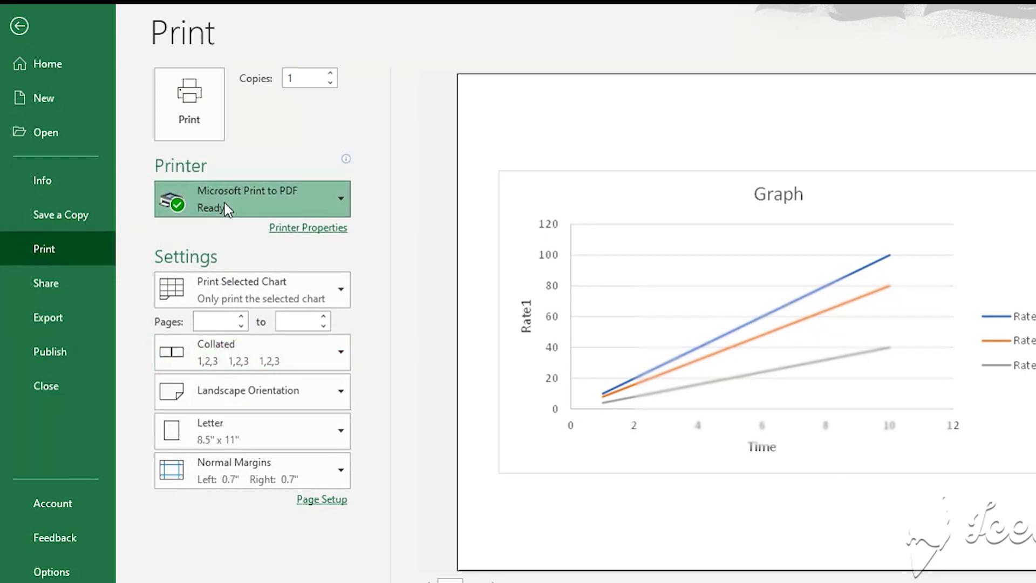
# Print the selected chart to a PDF file named Graph on the Desktop.
pyautogui.click(178, 89)
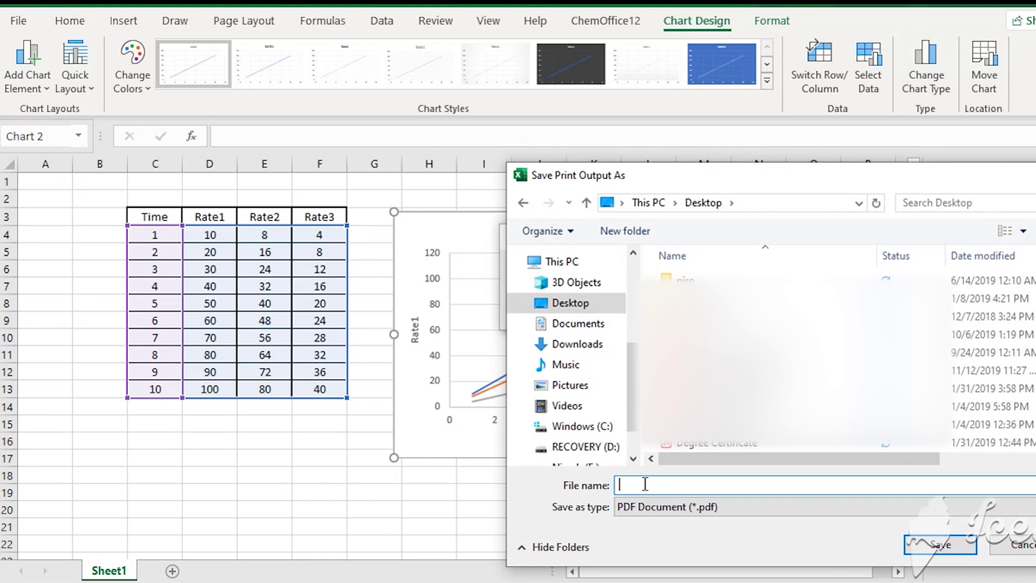
pyautogui.write('ph')
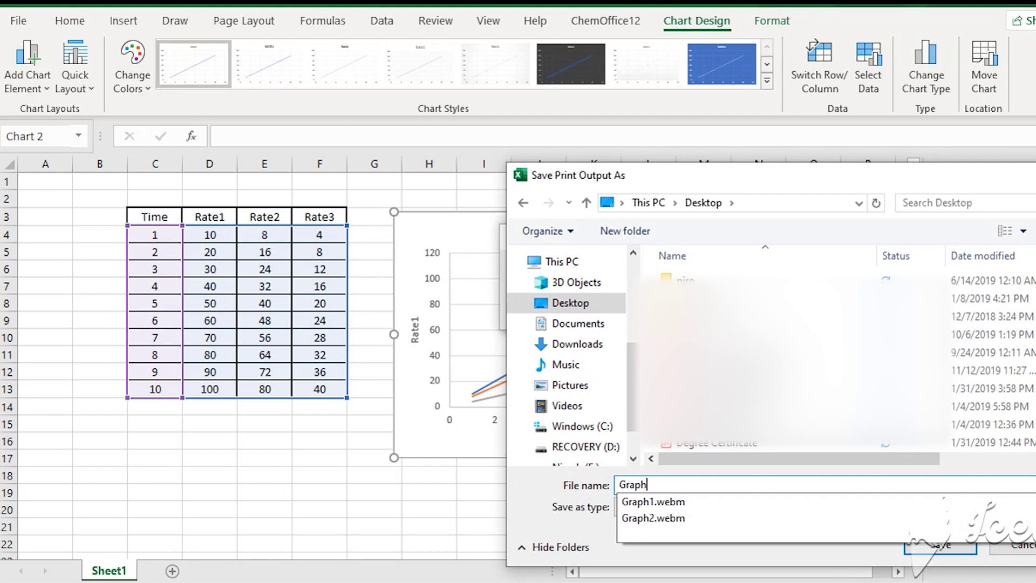
pyautogui.click(862, 558)
pyautogui.click(941, 546)
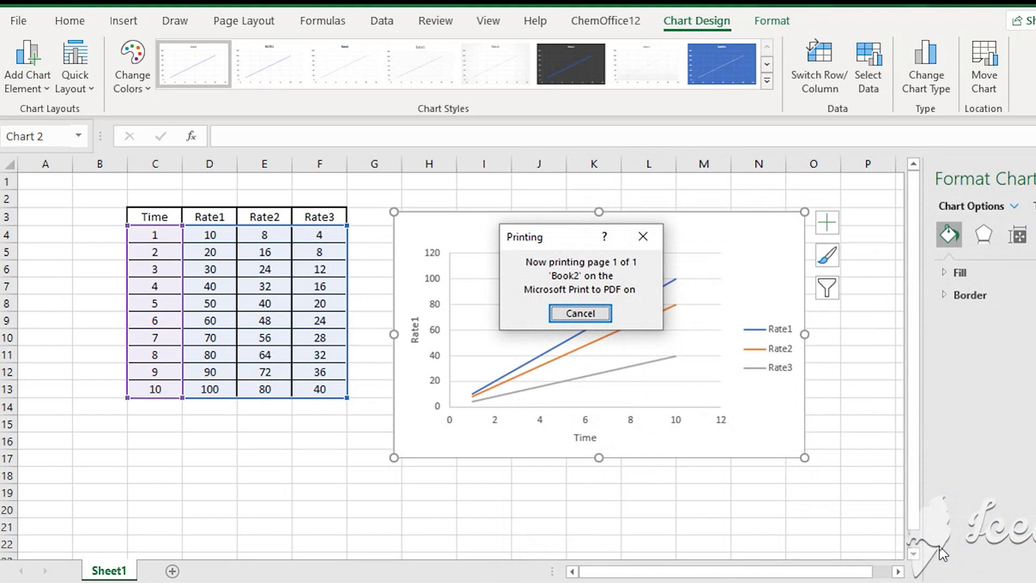